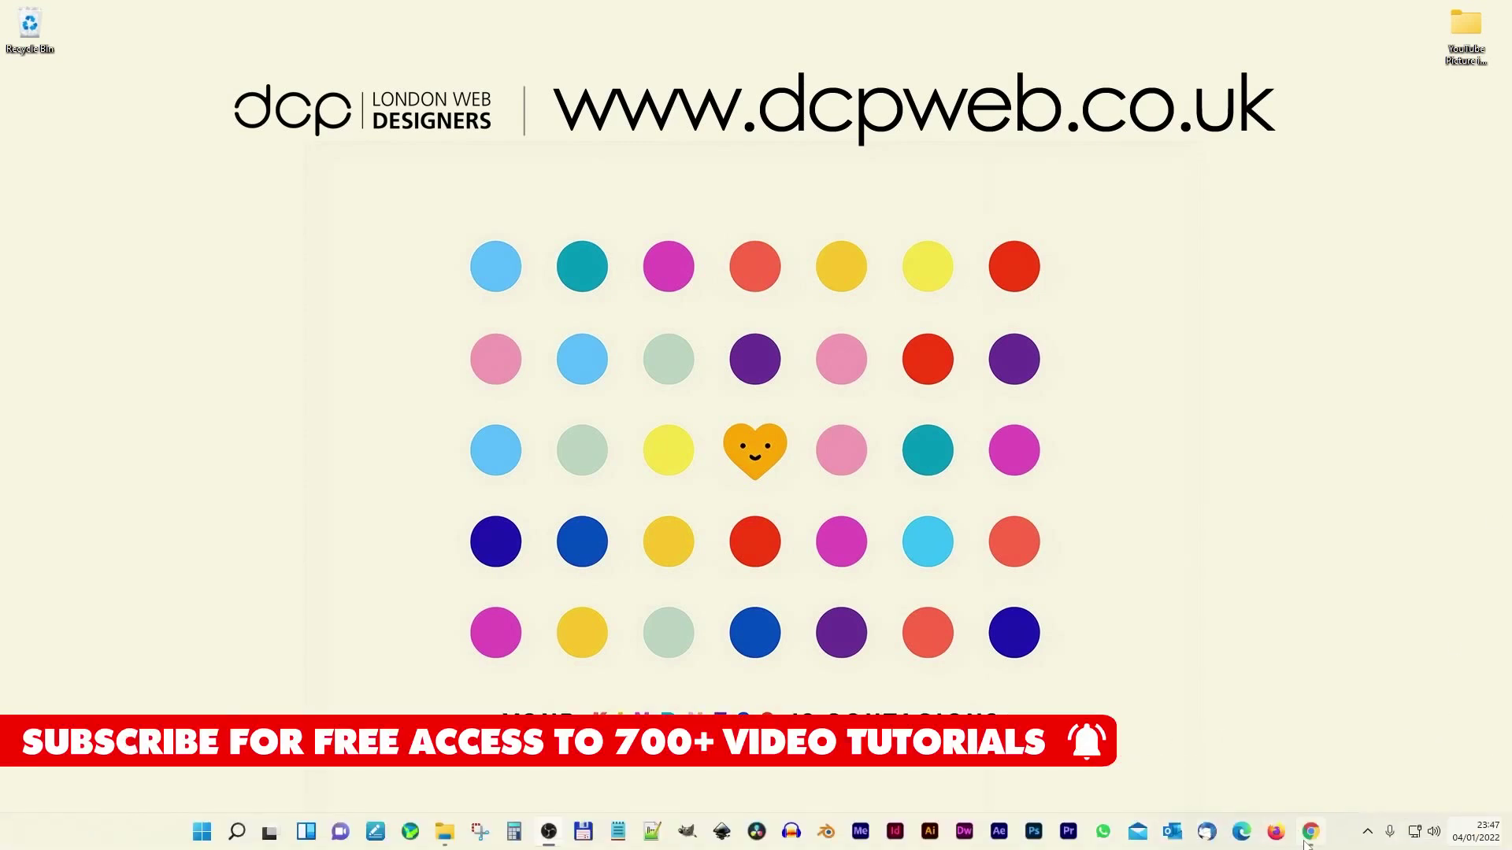
Bring up the map route tutorial in Chrome and play it to about 3:57.
left_click(1309, 831)
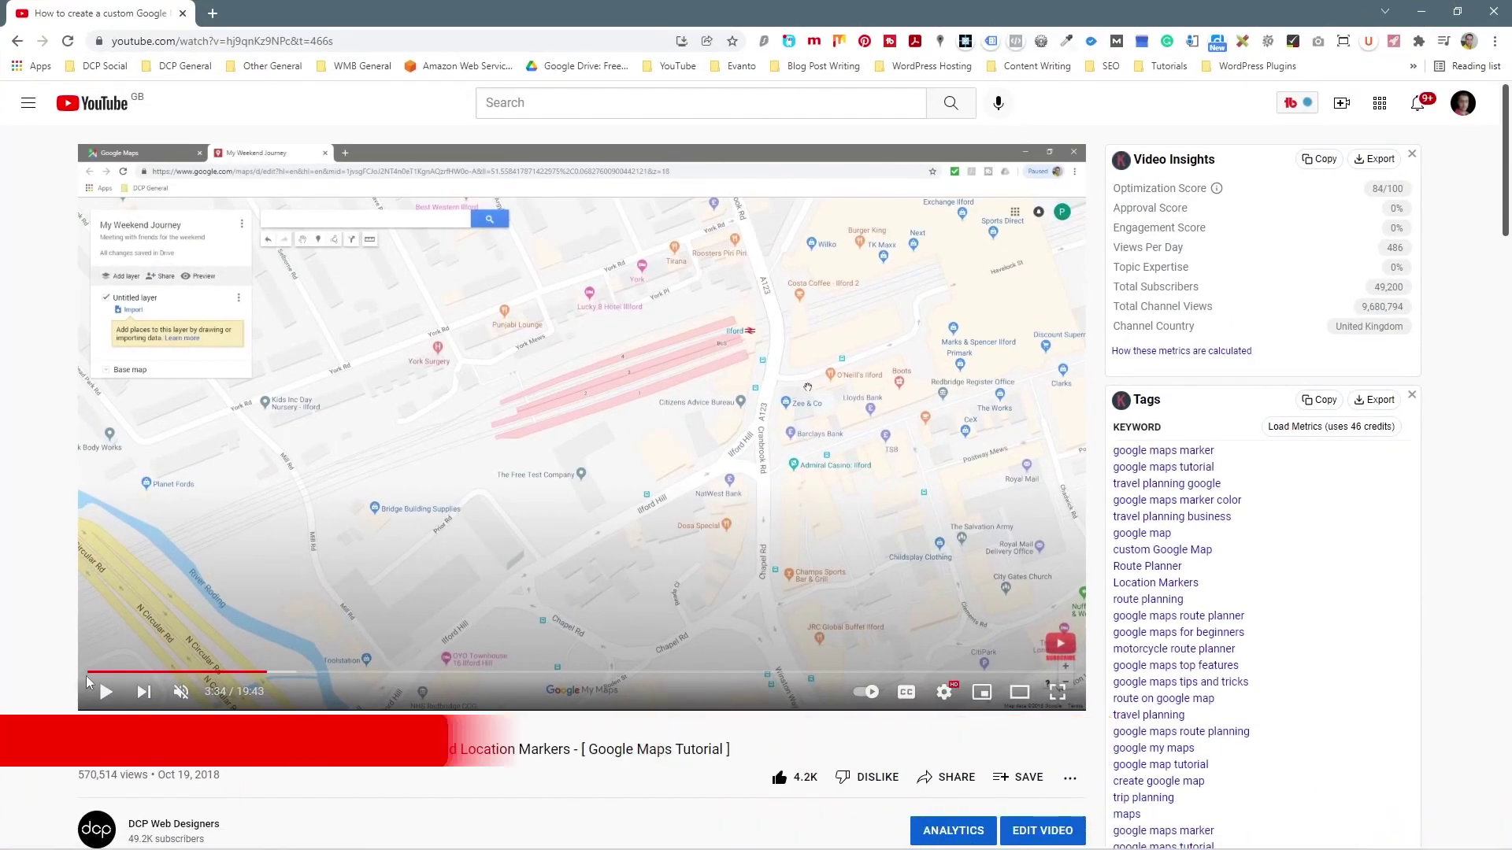
left_click(105, 692)
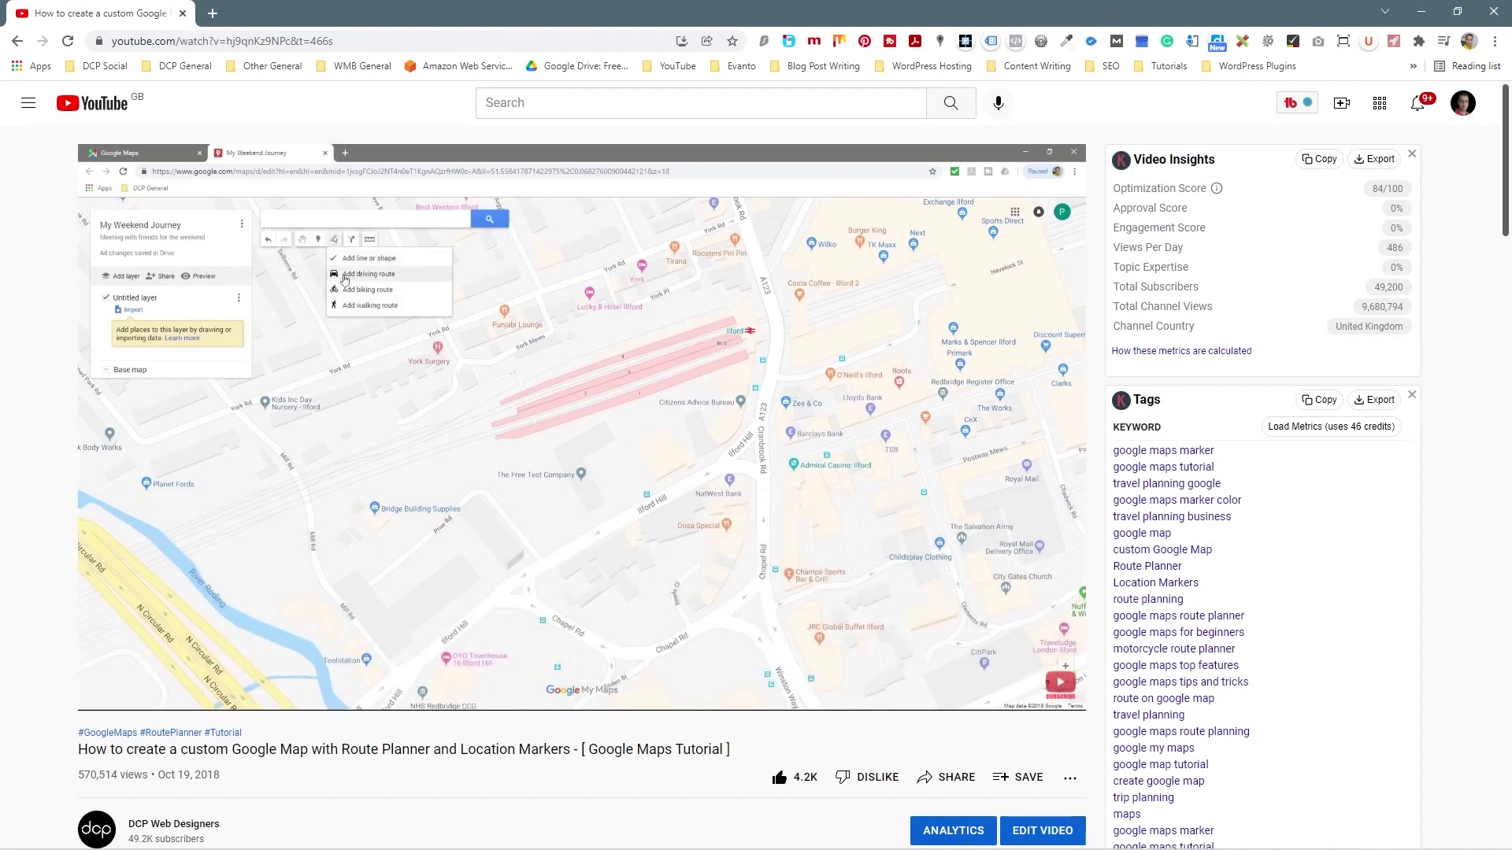
mouse_move(662, 323)
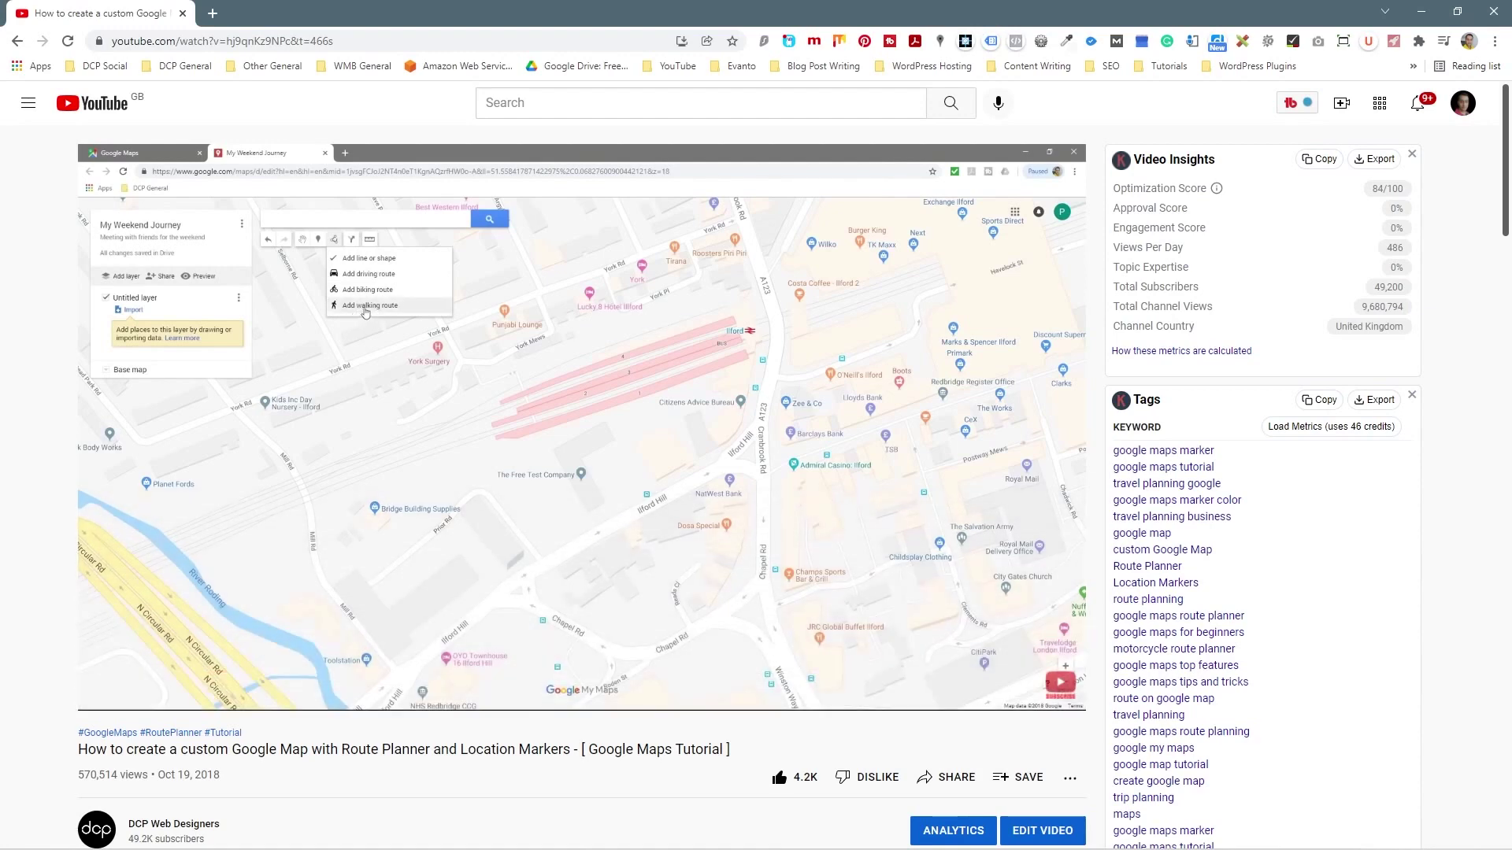
mouse_move(876, 305)
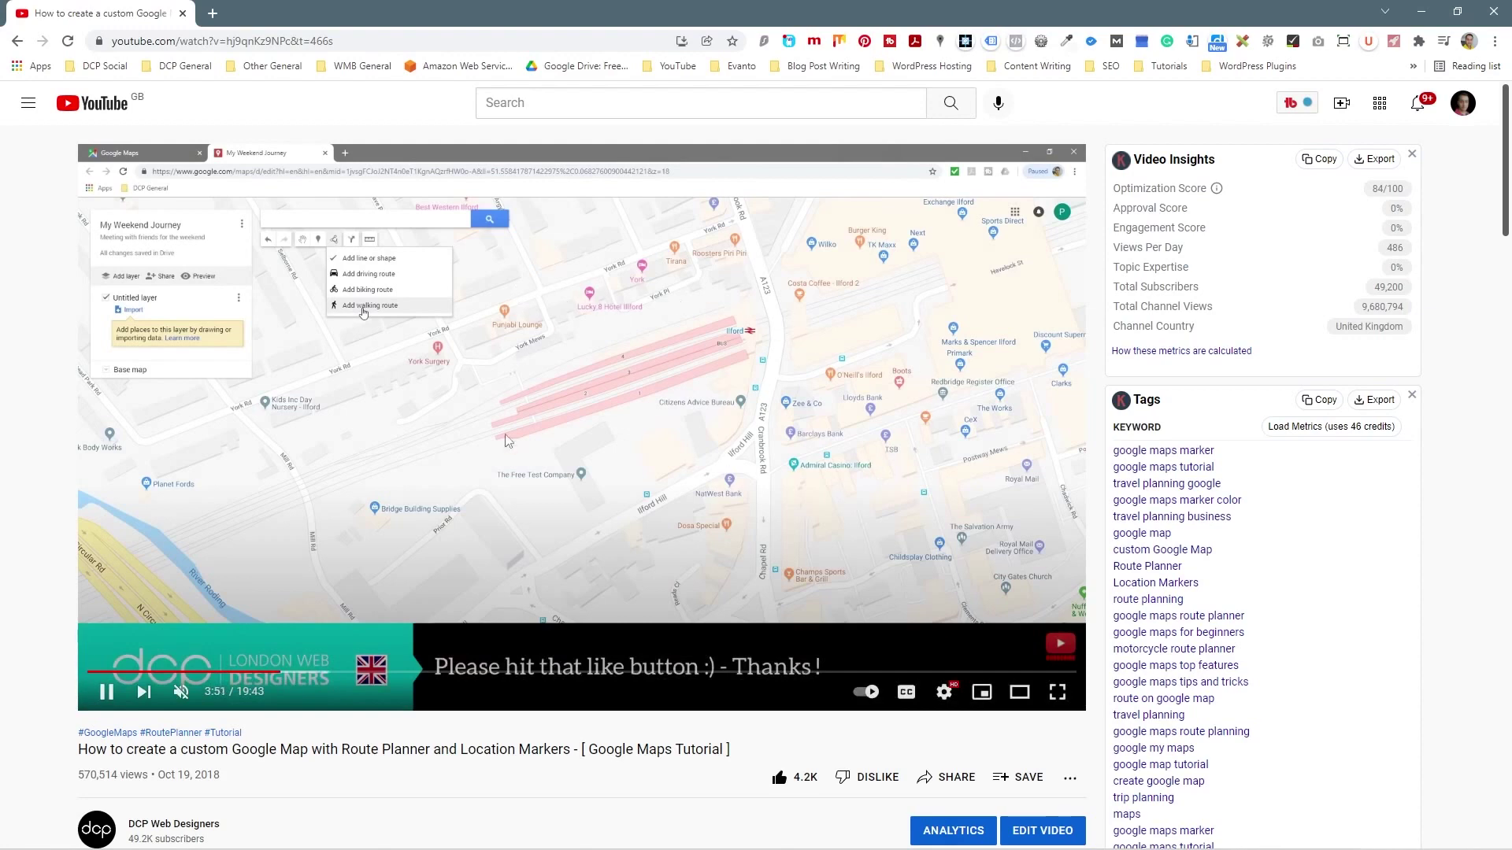
right_click(862, 339)
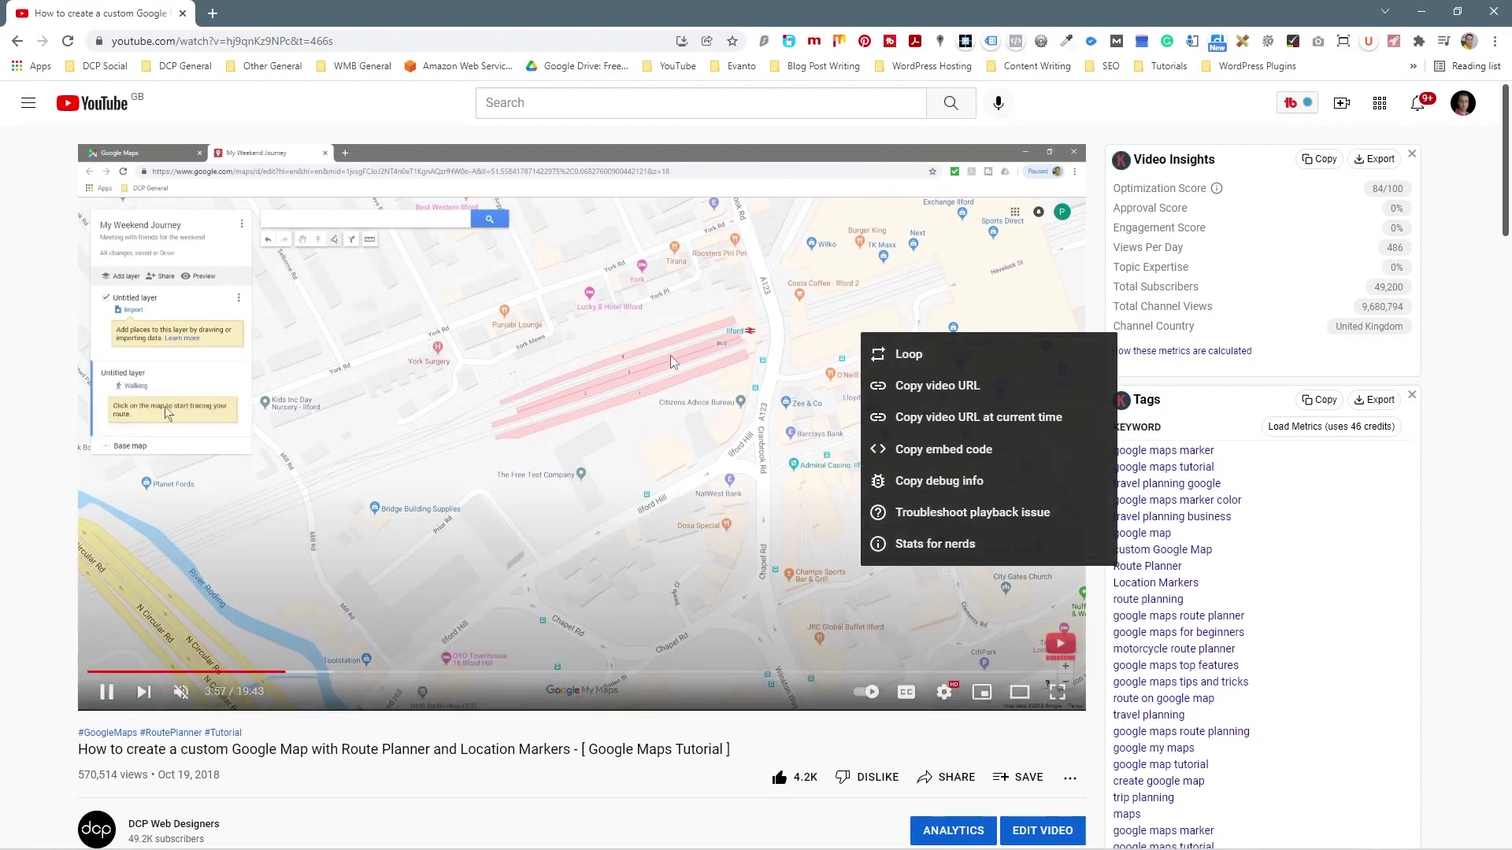
Pop the tutorial into a picture-in-picture window at the lower right, then minimise Chrome.
right_click(648, 396)
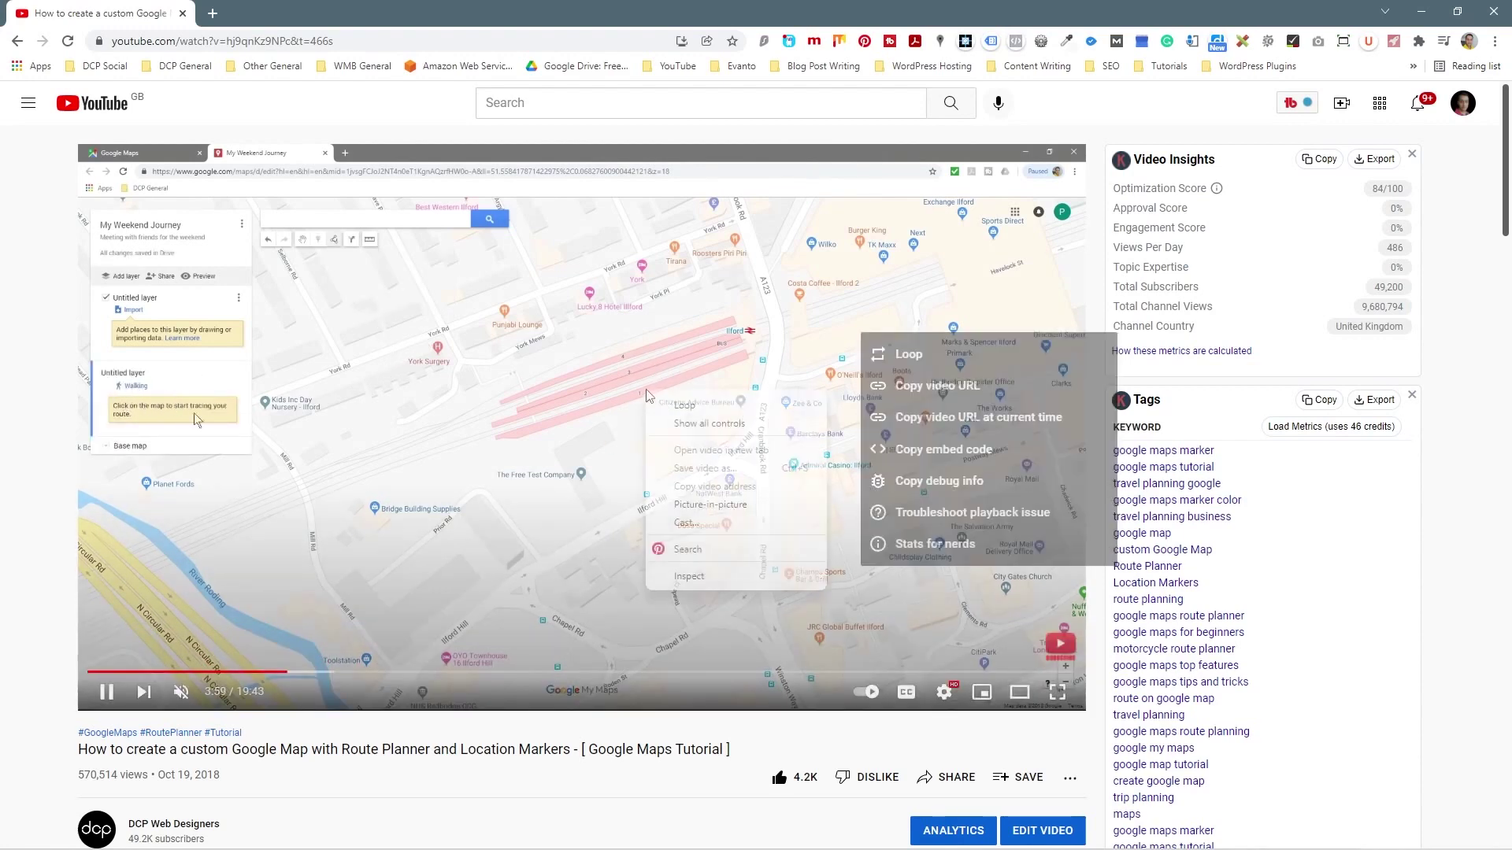
left_click(711, 506)
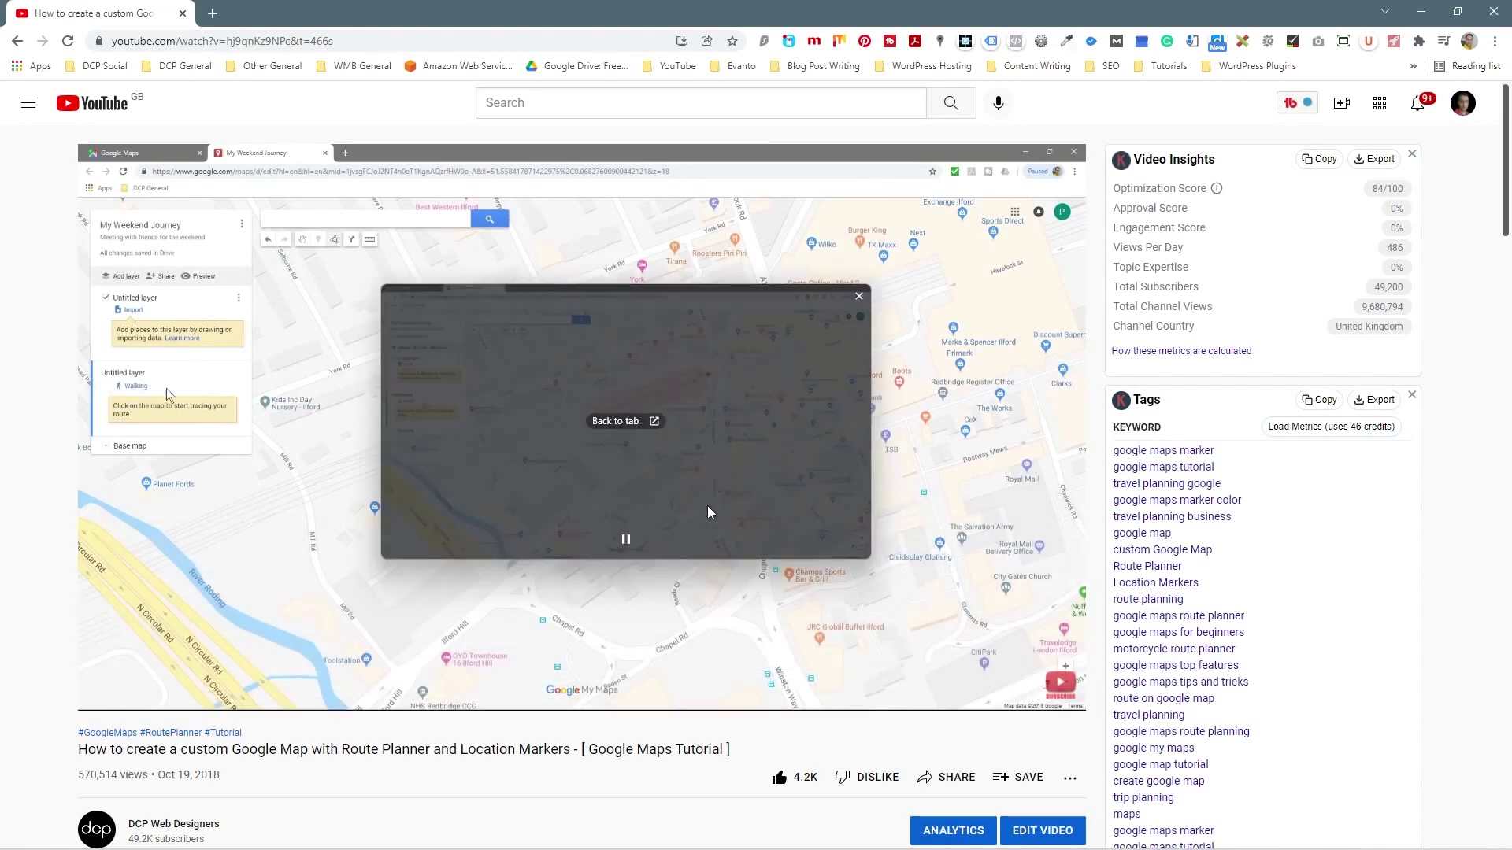
left_click_drag(686, 320, 1165, 481)
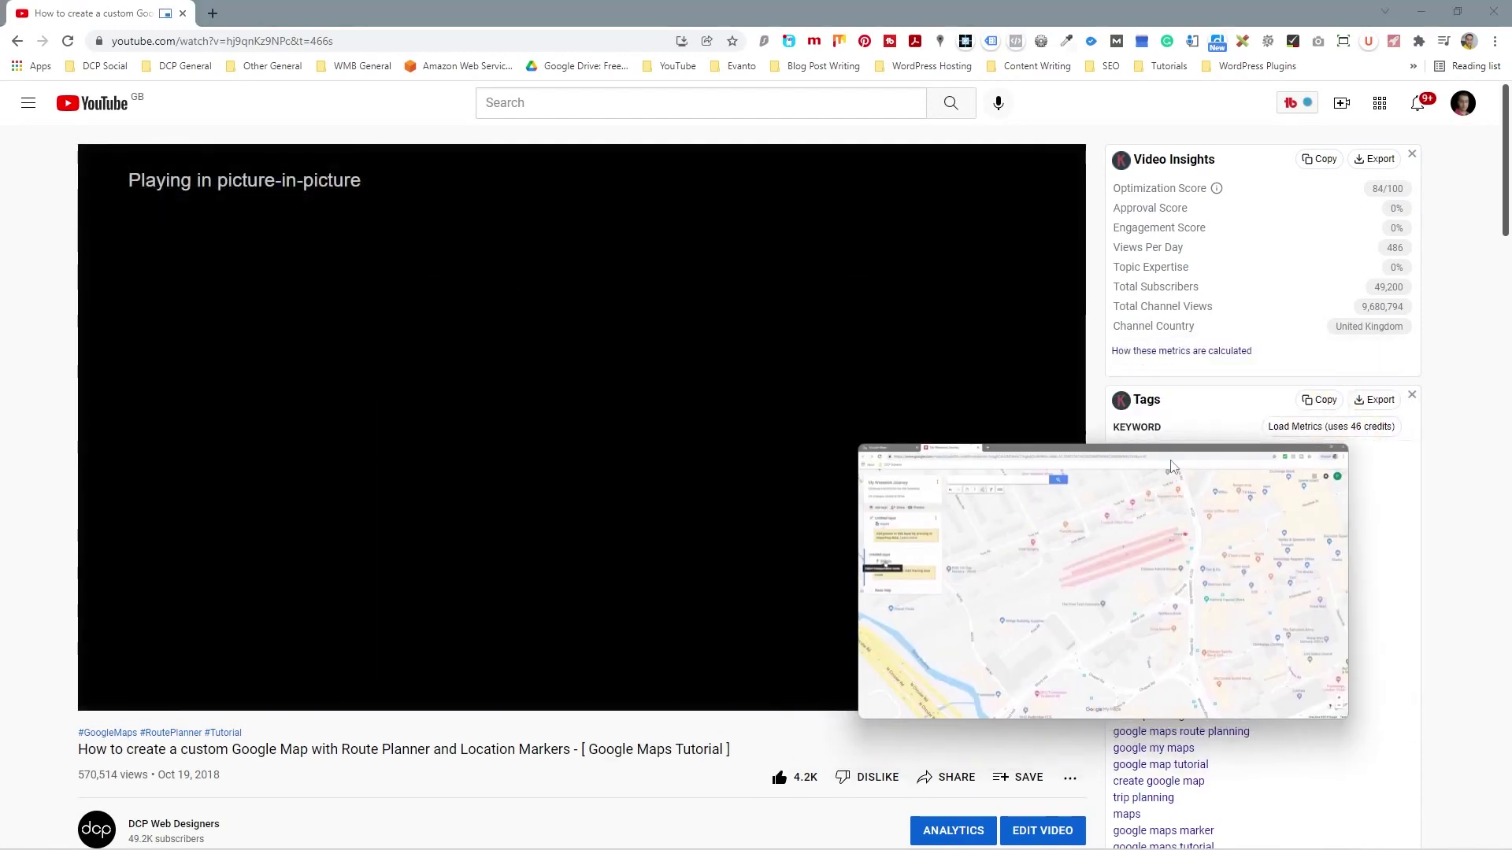
left_click(1421, 12)
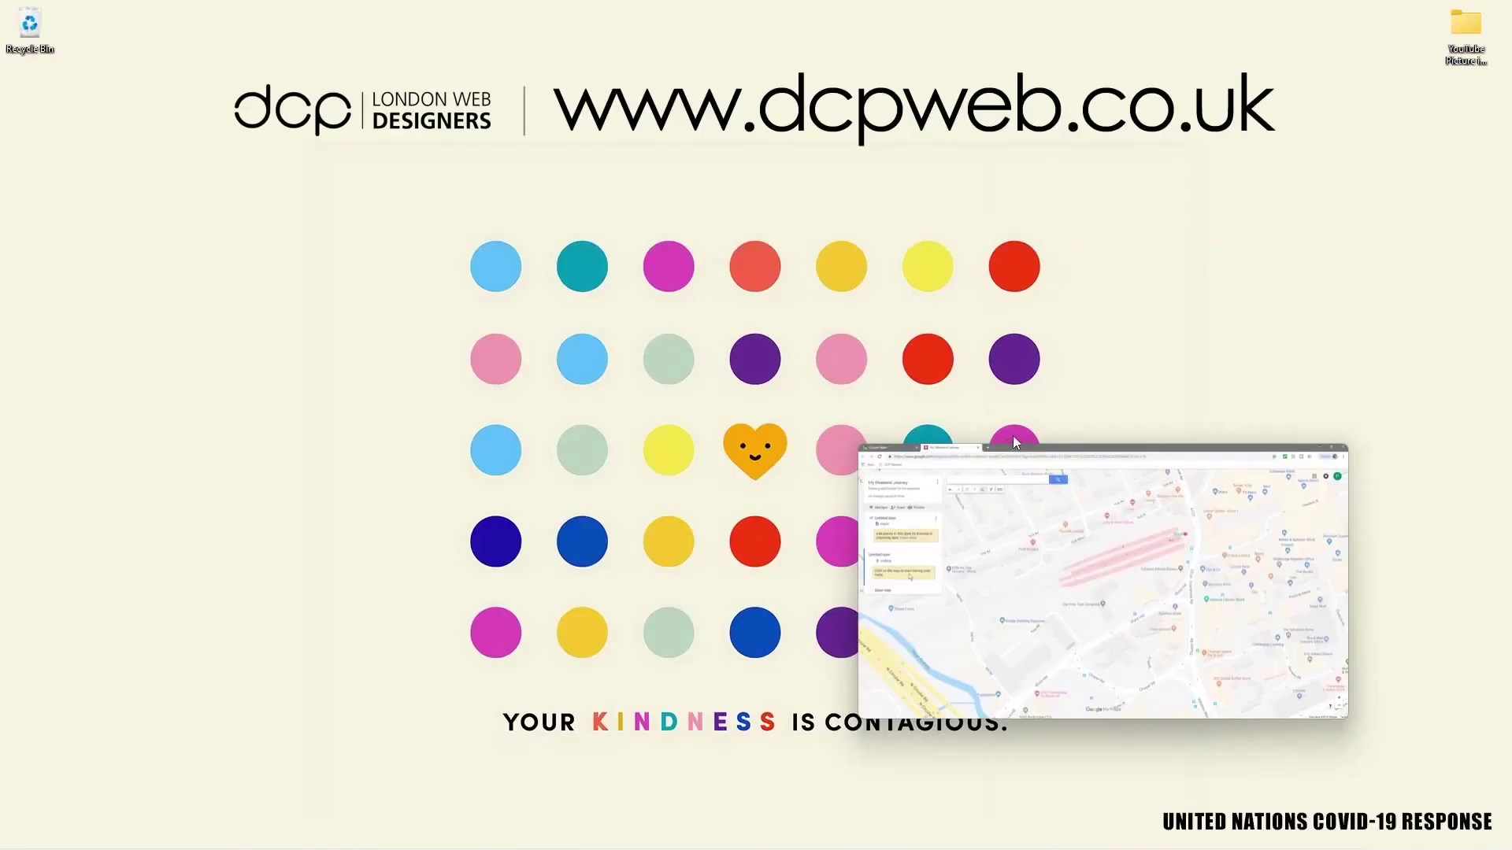
Nudge the floating video up-right and start a blank Word document from the Start menu.
left_click_drag(1013, 436, 1126, 410)
key("super")
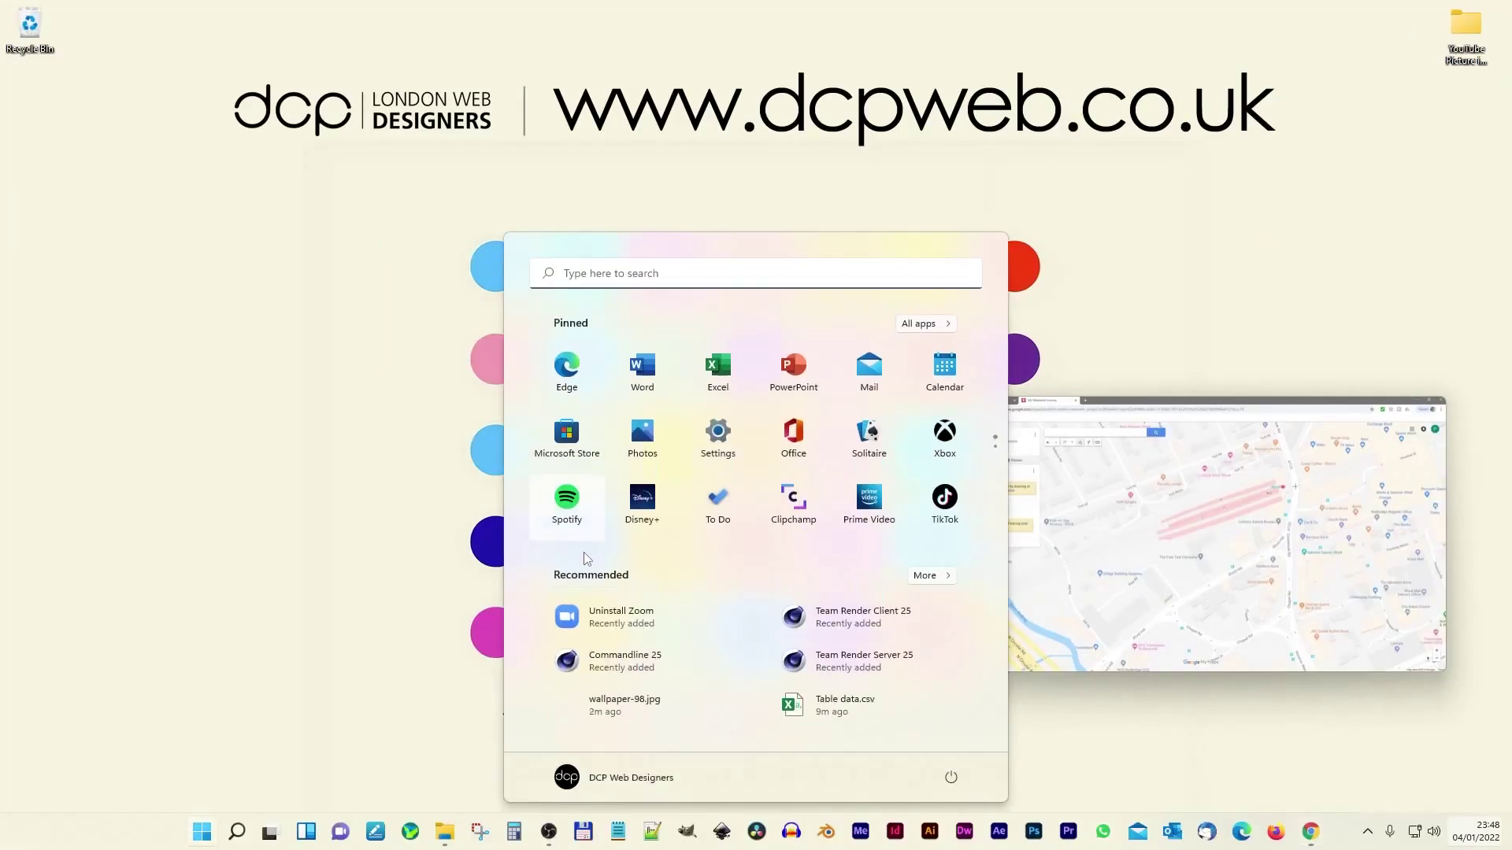
left_click(653, 379)
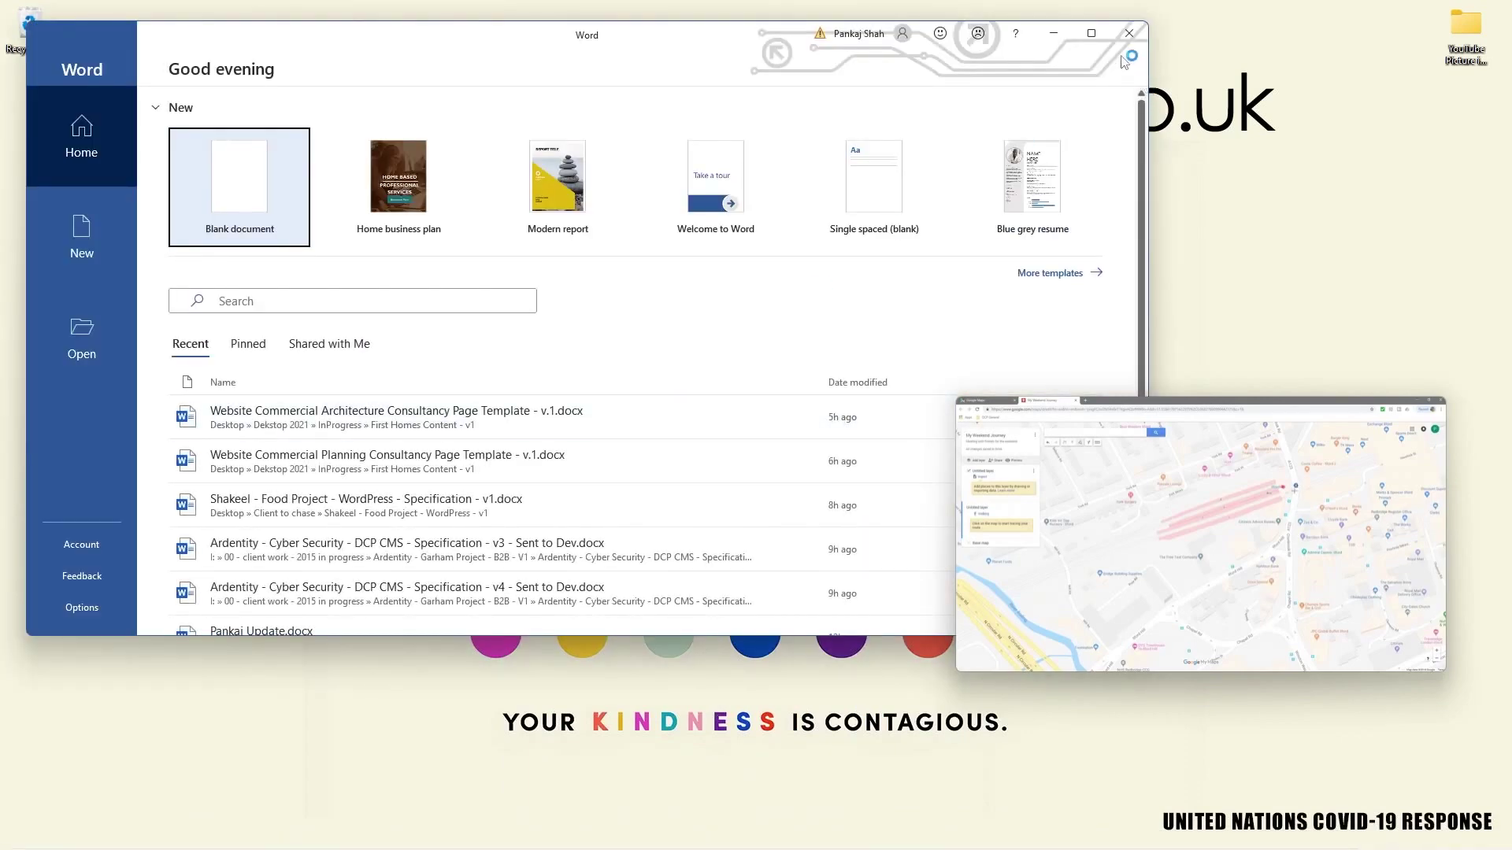
left_click(1091, 32)
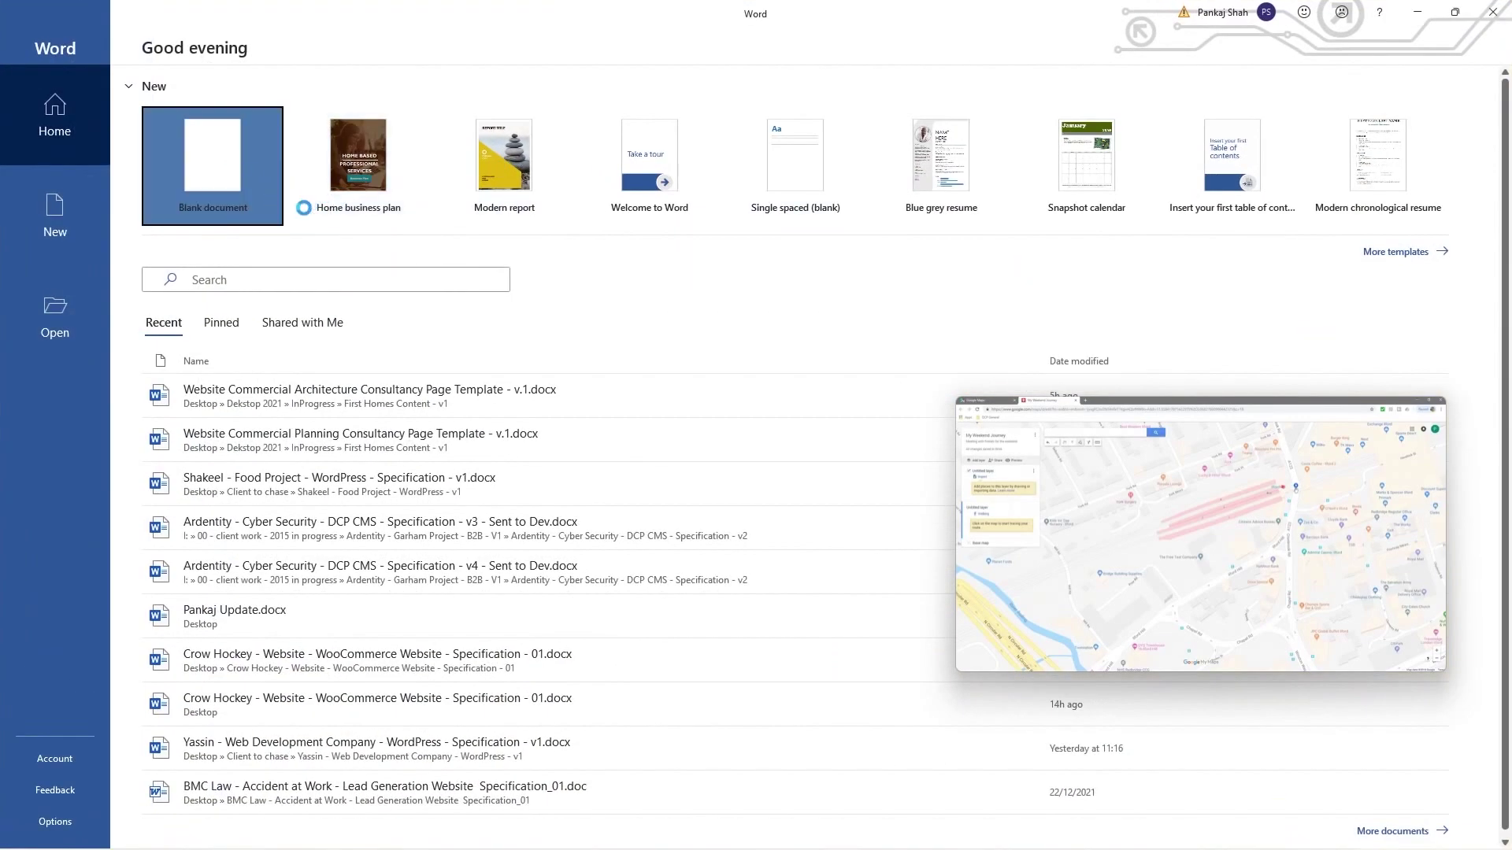
left_click(212, 165)
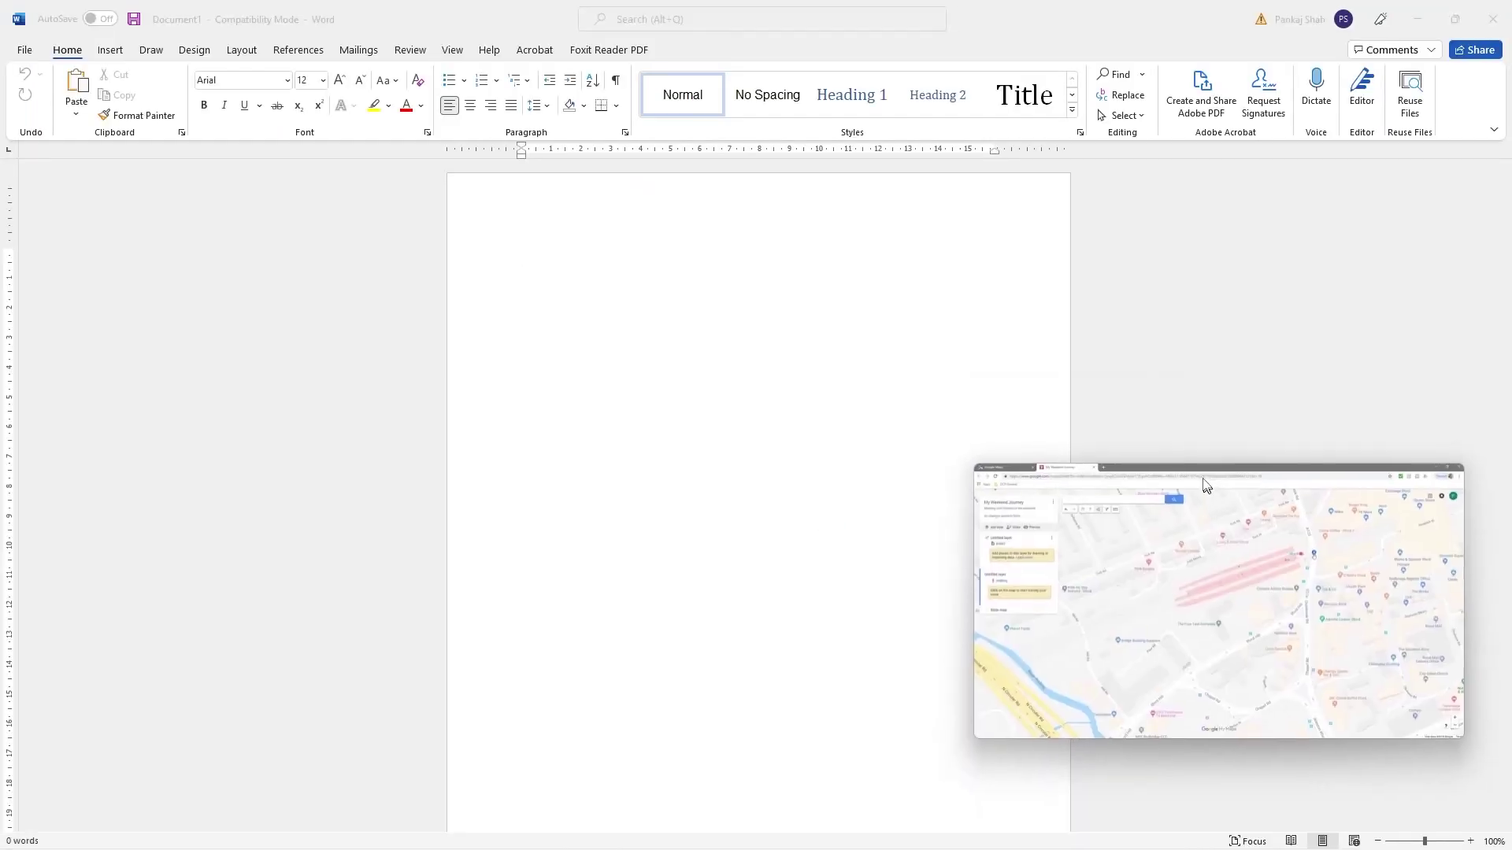
Shrink the floating map video and park it in the bottom-right corner over Word.
mouse_move(1265, 685)
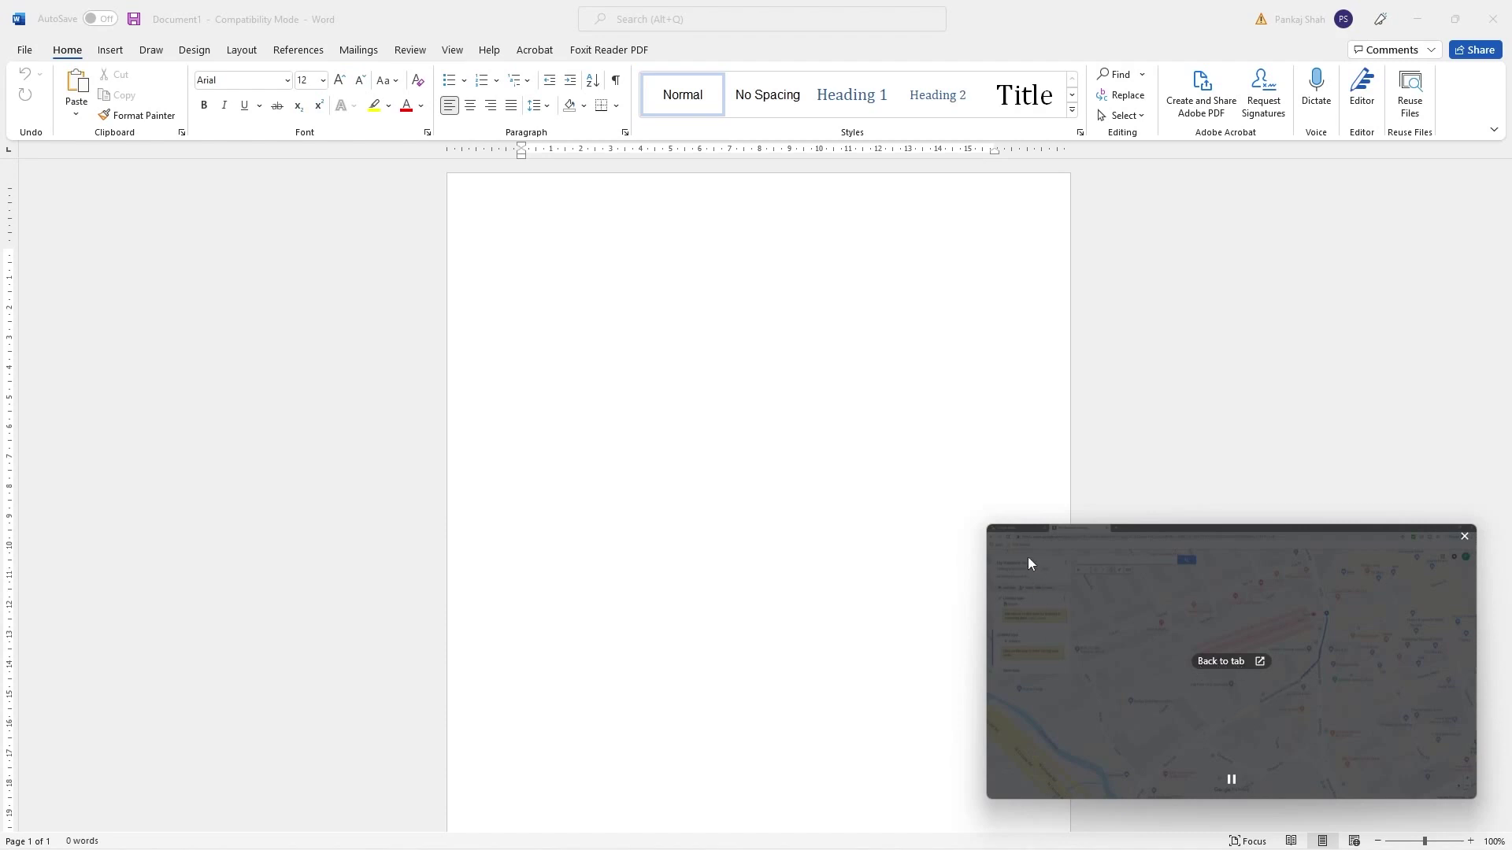
left_click_drag(985, 528, 1069, 580)
mouse_move(1203, 590)
left_mouse_down()
mouse_move(398, 573)
mouse_move(692, 29)
mouse_move(1194, 586)
left_mouse_up()
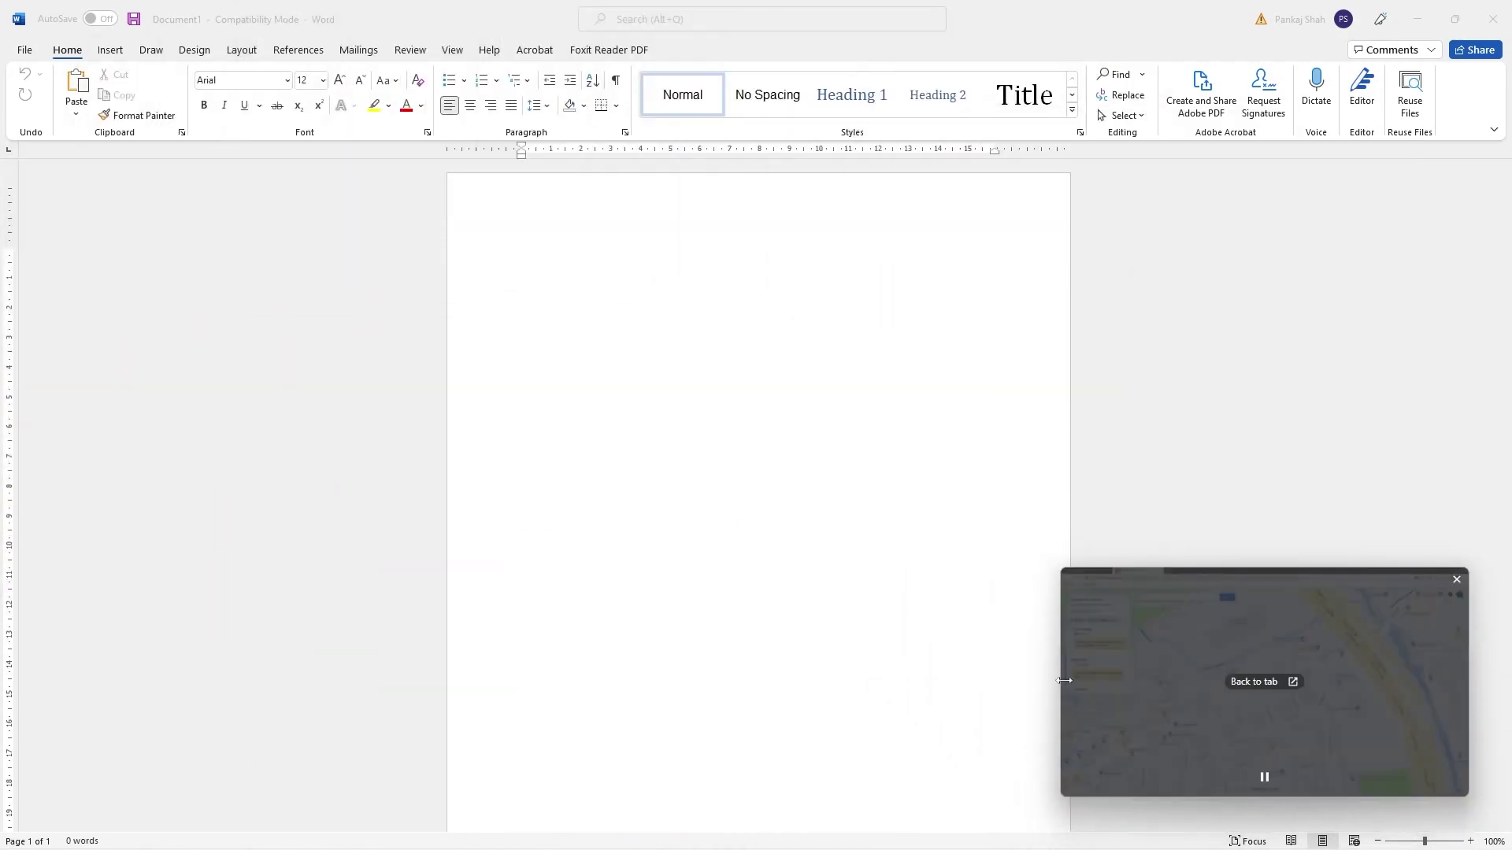
left_click(551, 280)
Close Word, return the video to its Chrome tab, and pause it at 4:44.
left_click(1491, 19)
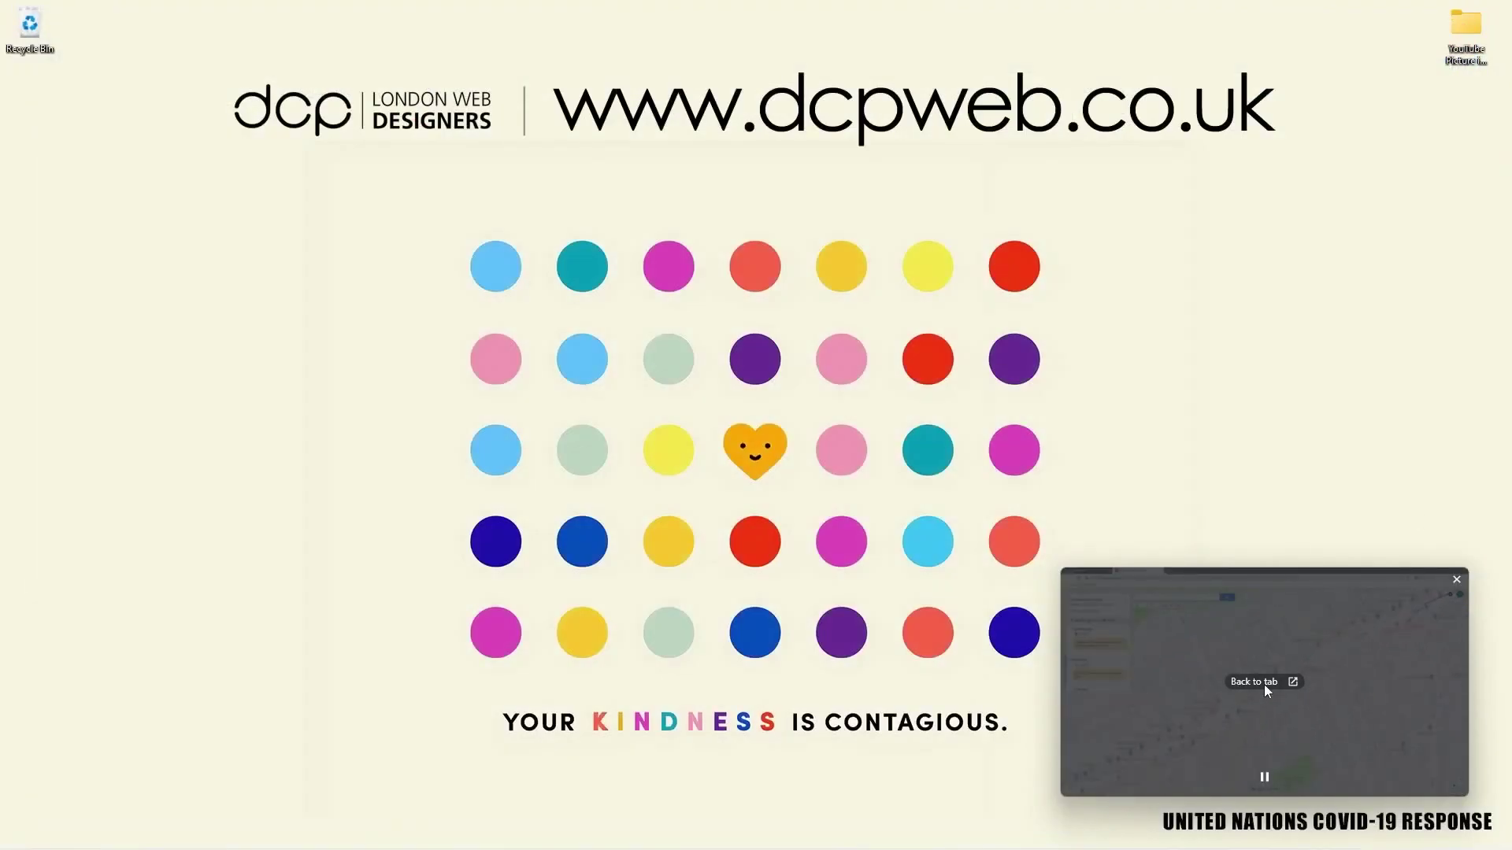
left_click(1275, 684)
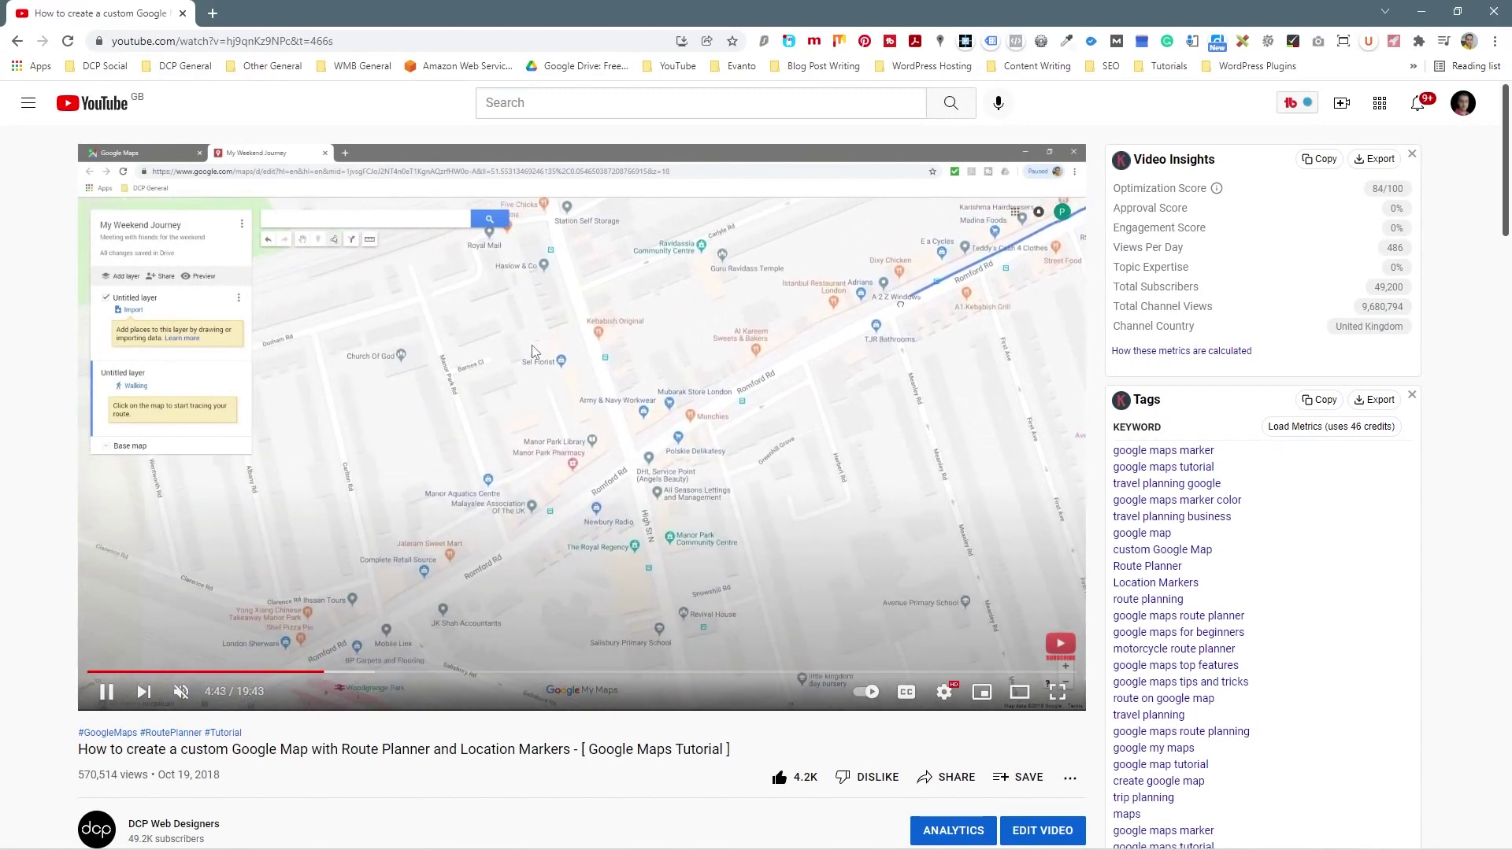
left_click(518, 394)
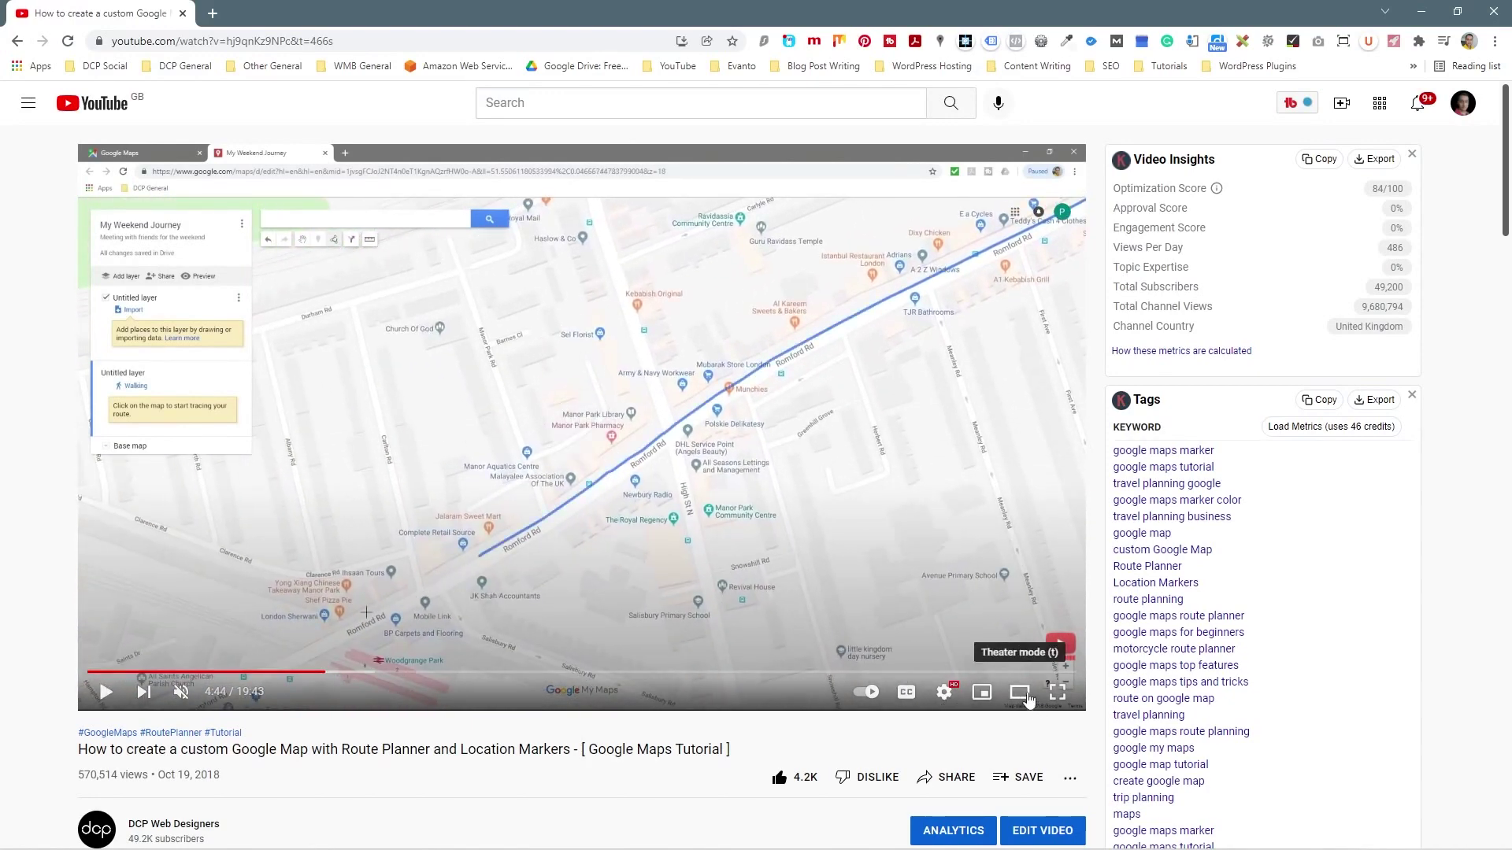
Shrink the paused video into a miniplayer, then minimise and restore Chrome.
left_click(981, 693)
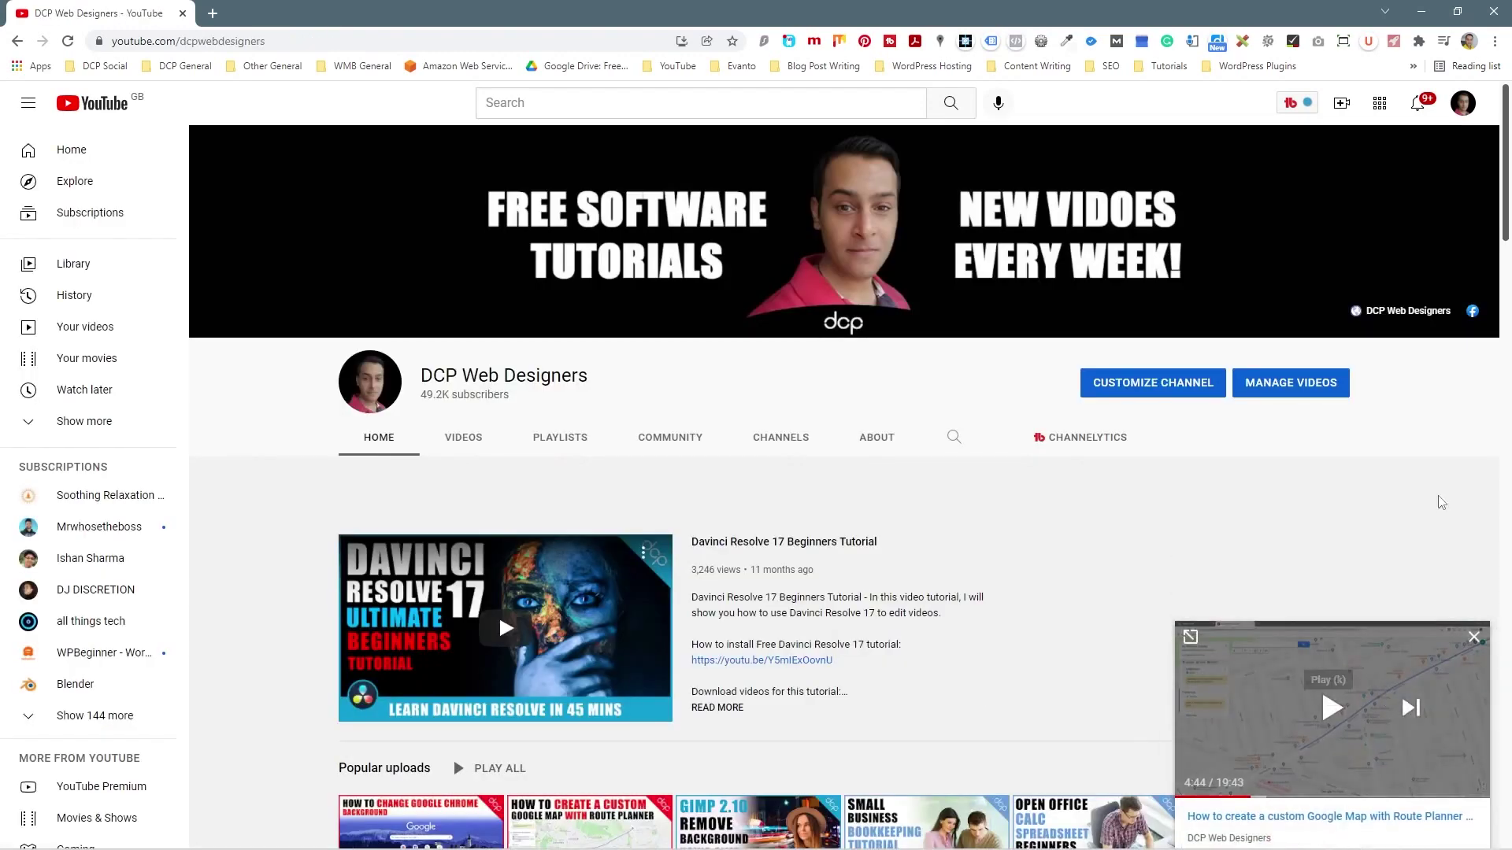
key("super+d")
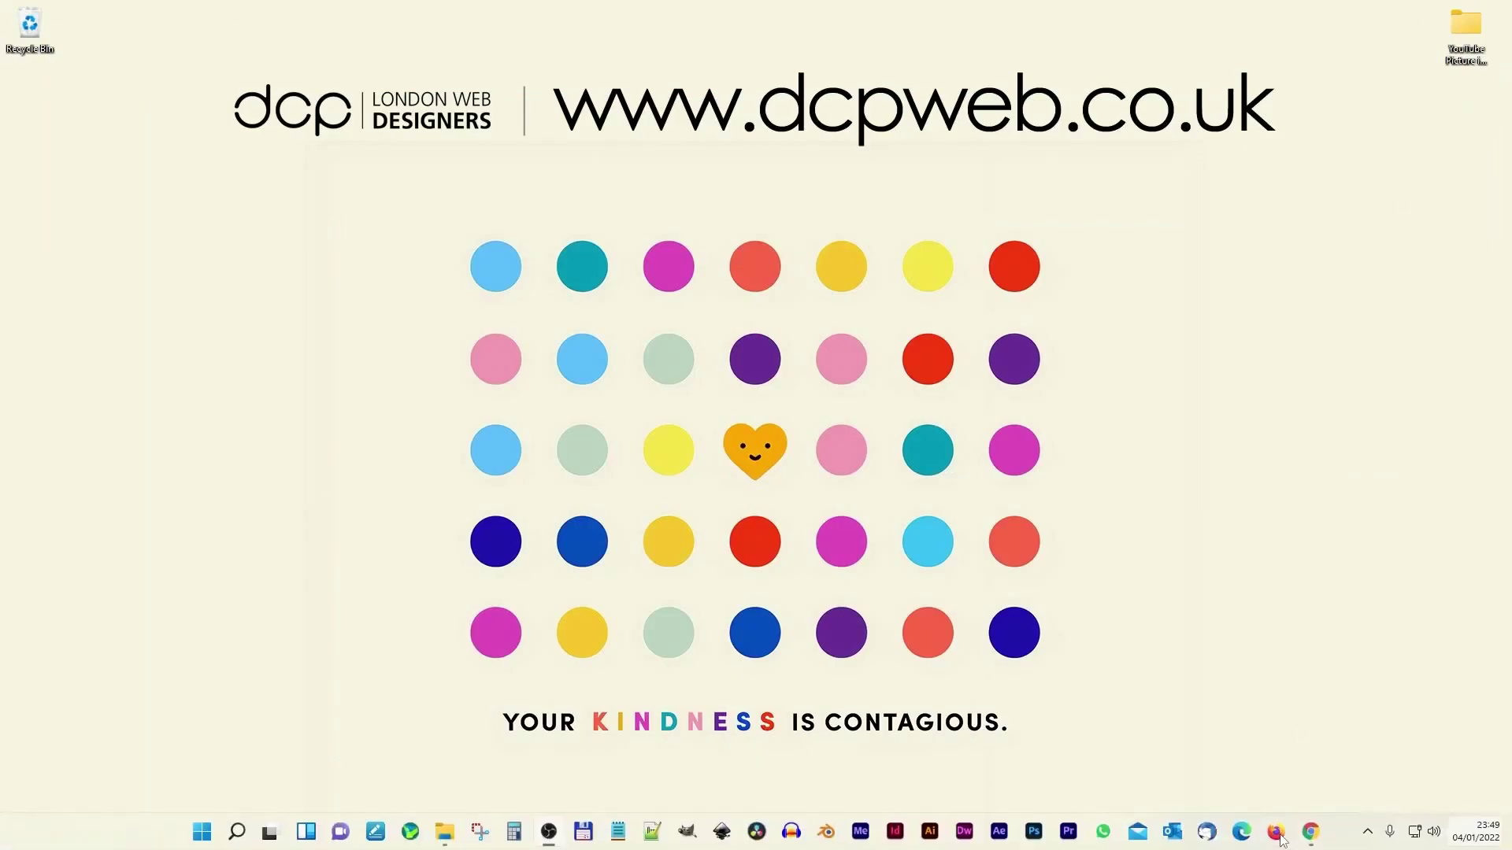
left_click(1311, 832)
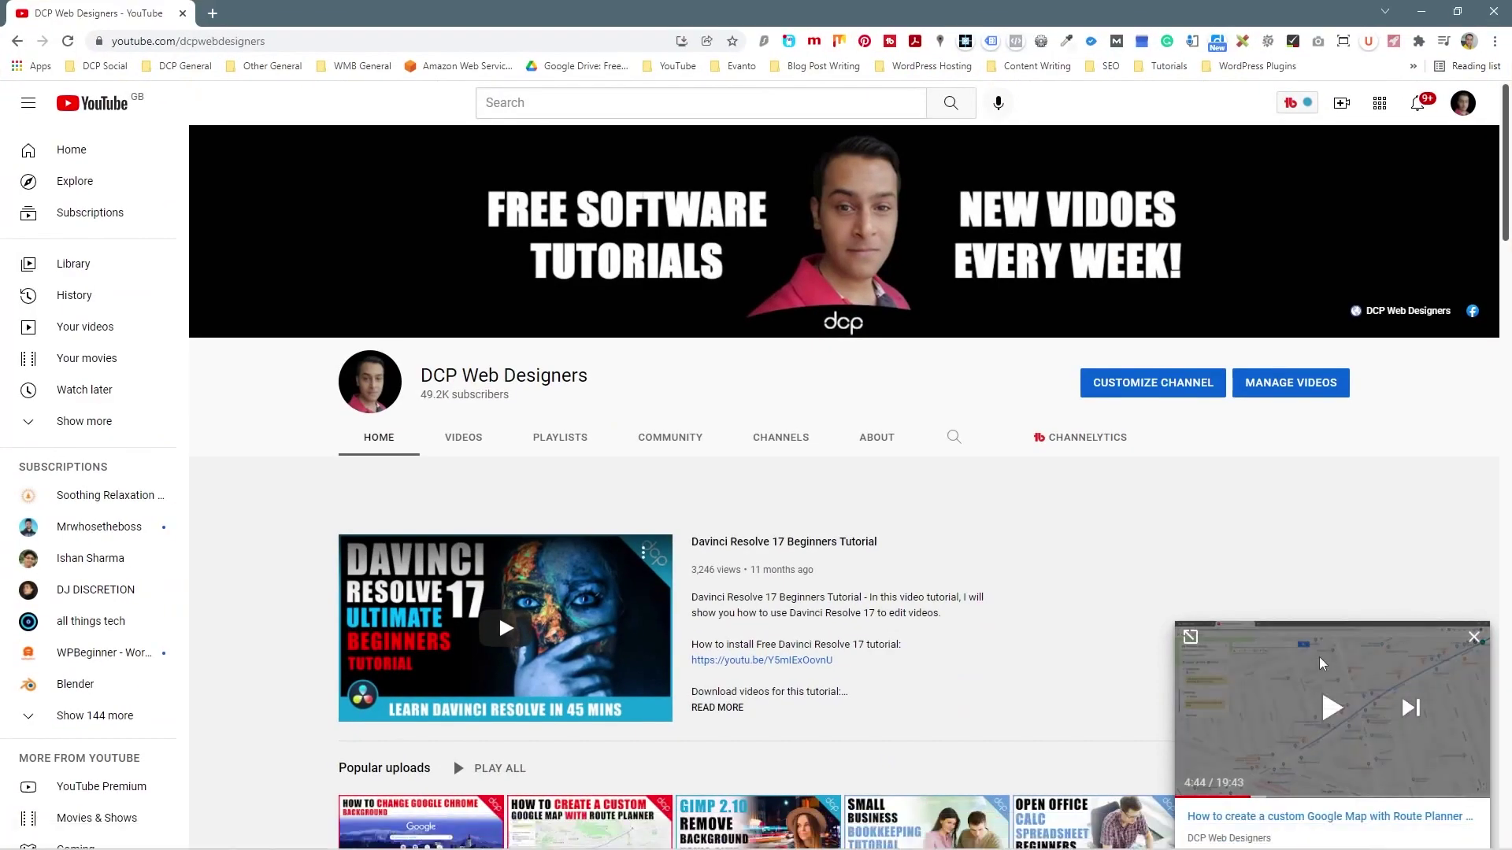
Expand the miniplayer back to the tutorial's full watch page at 4:44.
mouse_move(1336, 718)
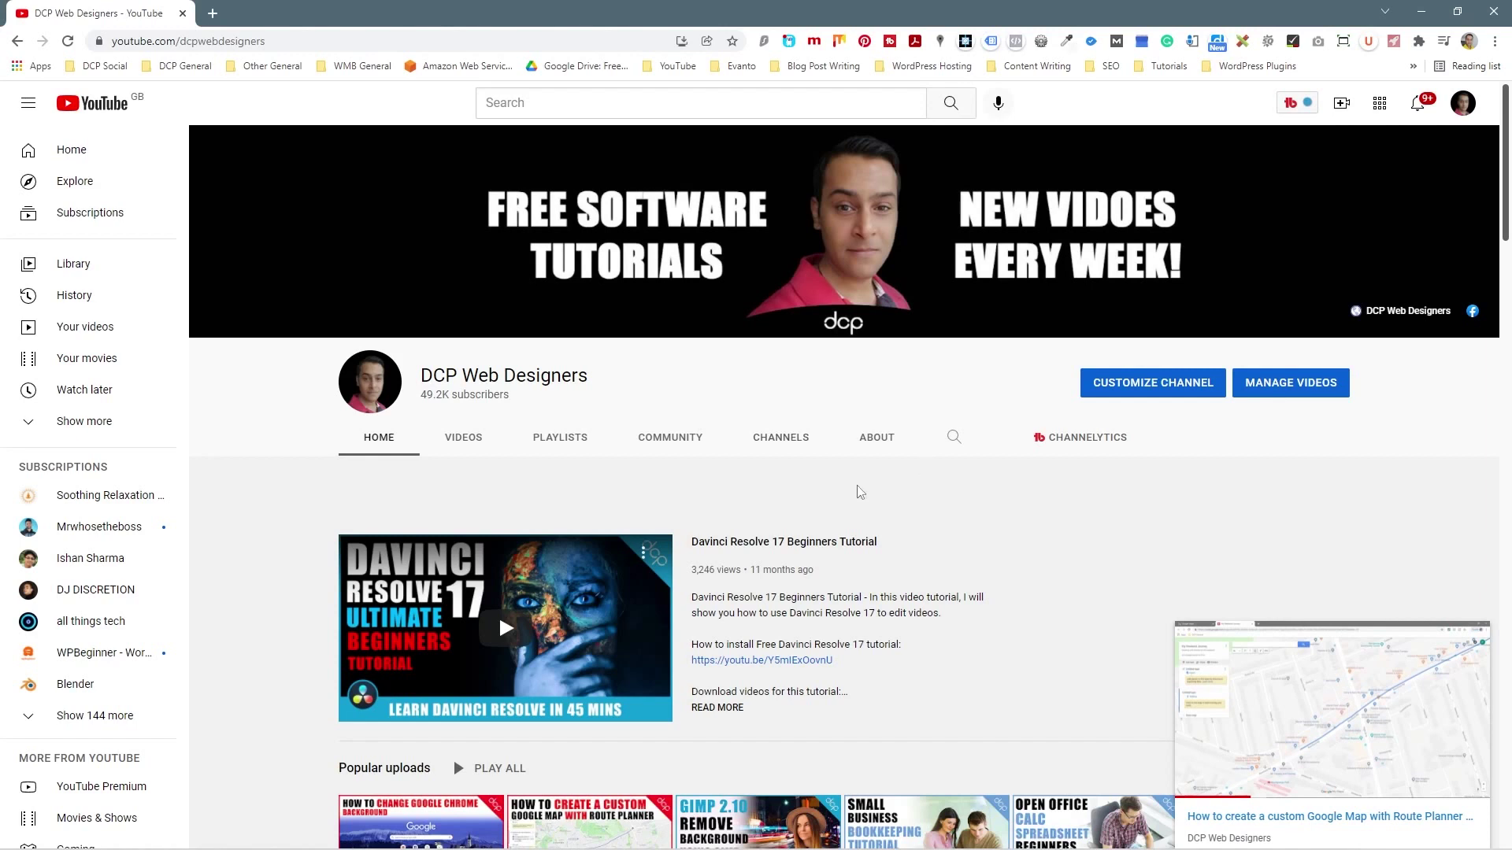
mouse_move(1184, 688)
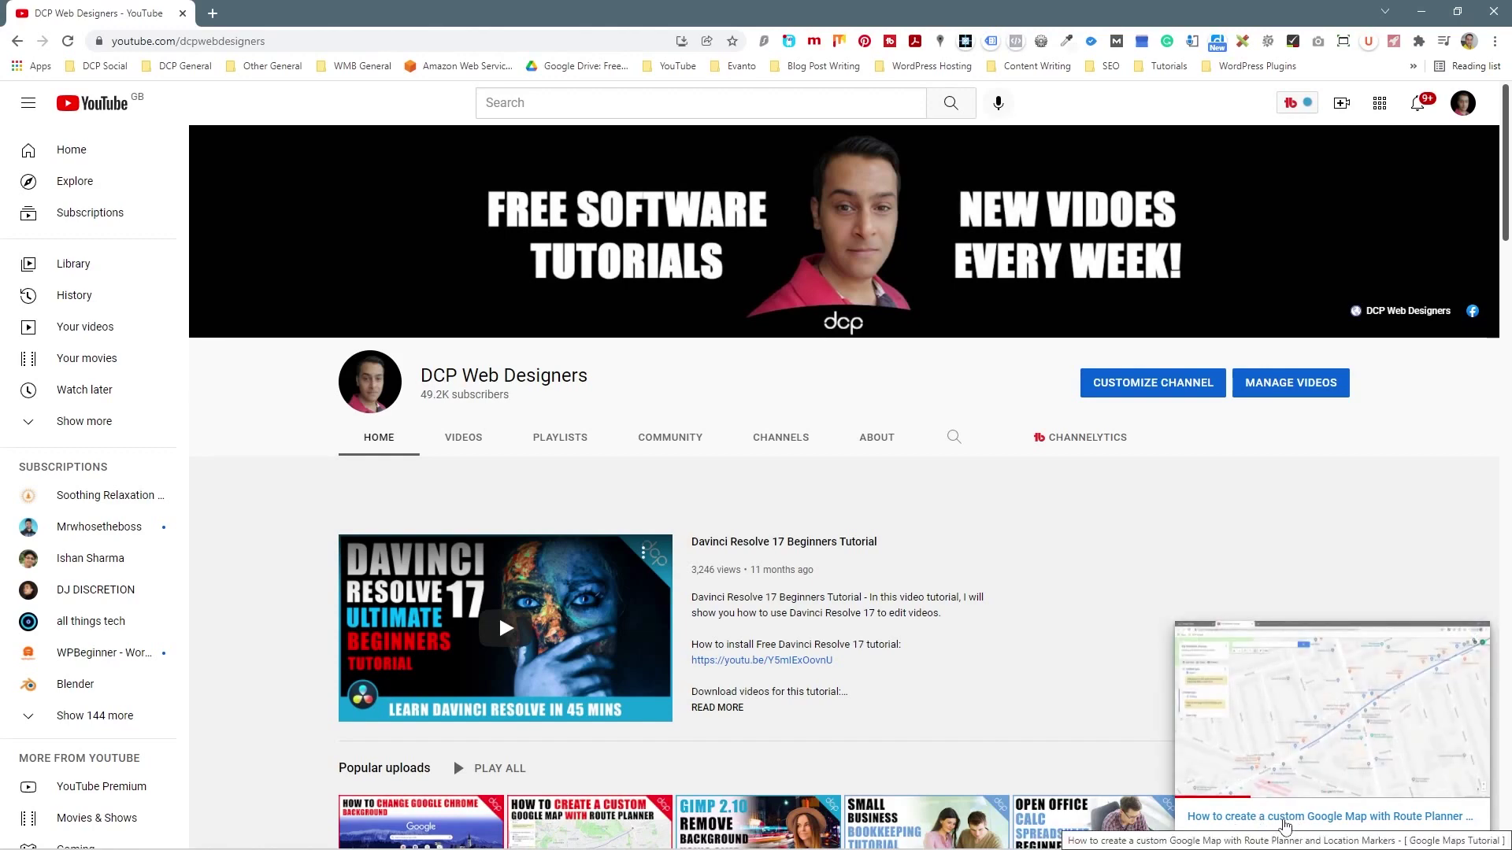
left_click(1285, 819)
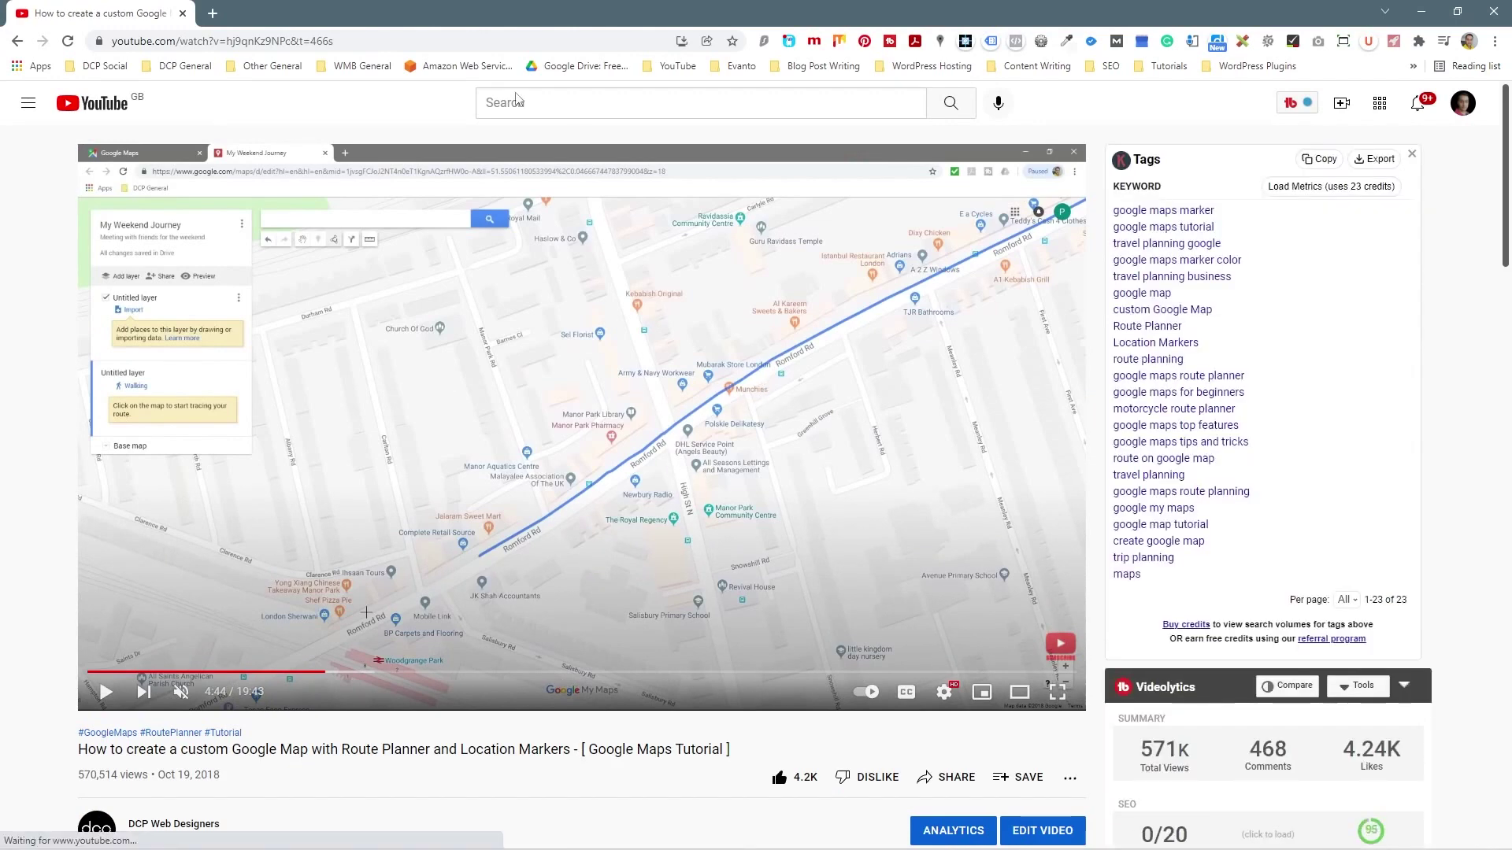
Copy the watch page's address from the address bar and minimise Chrome.
left_click(255, 41)
right_click(255, 41)
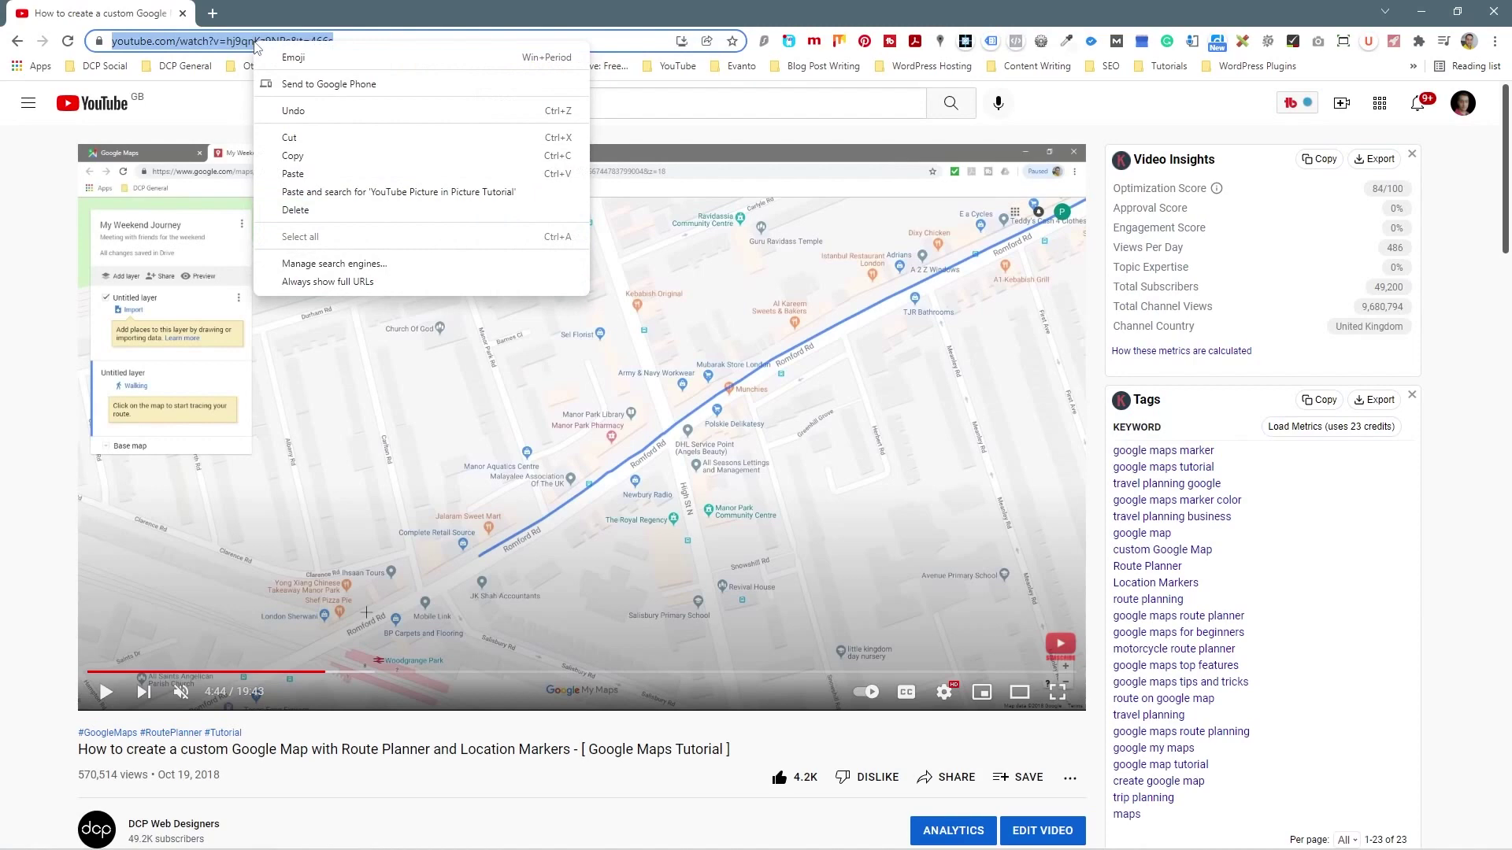
left_click(293, 156)
left_click(1421, 11)
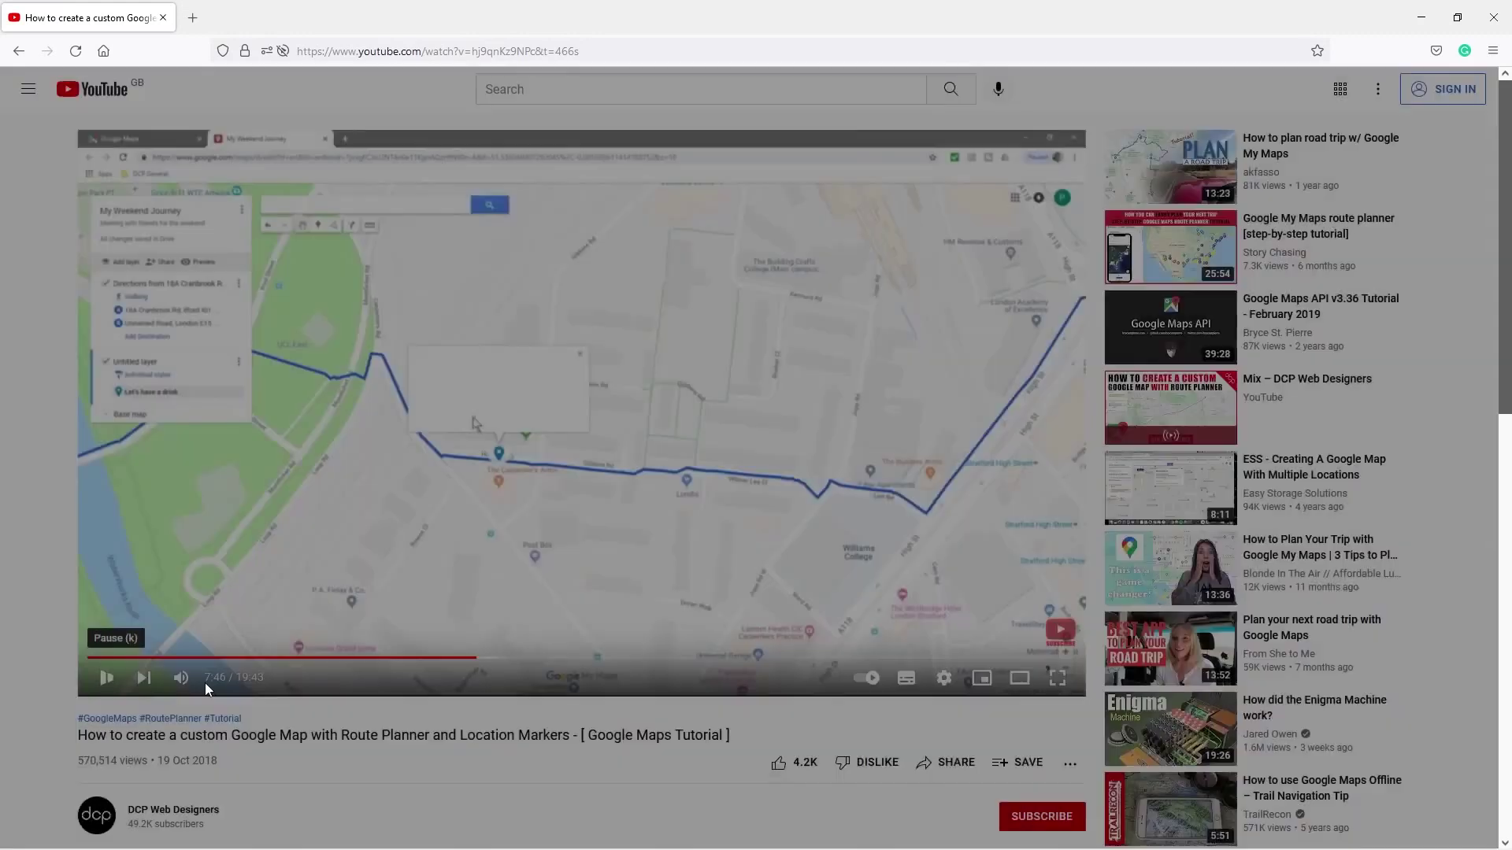
Accept the cookie notice in Firefox, mute the tutorial, and pop it into picture-in-picture.
left_click(975, 721)
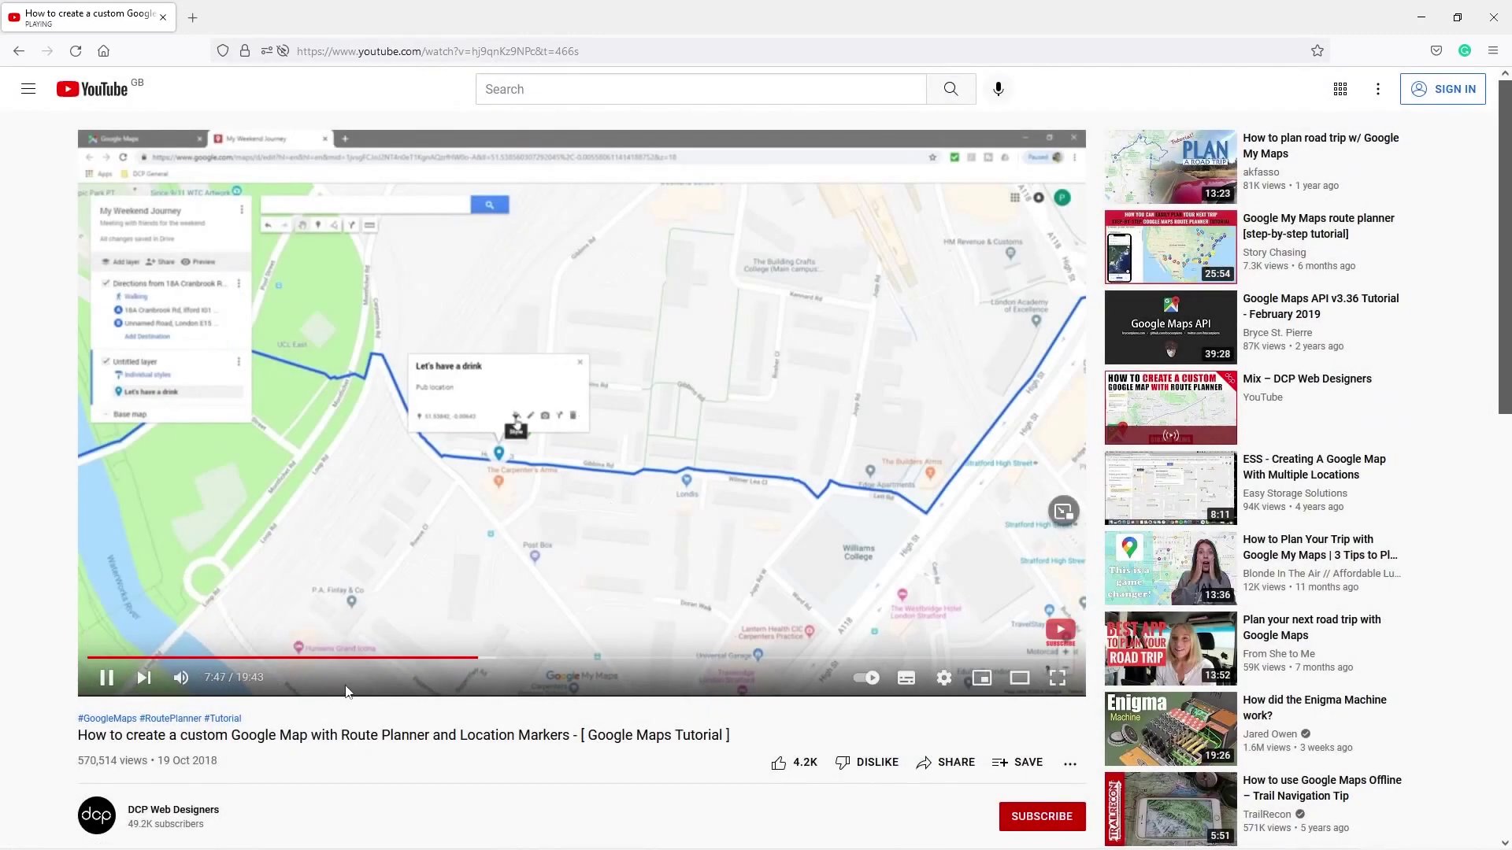
left_click(180, 677)
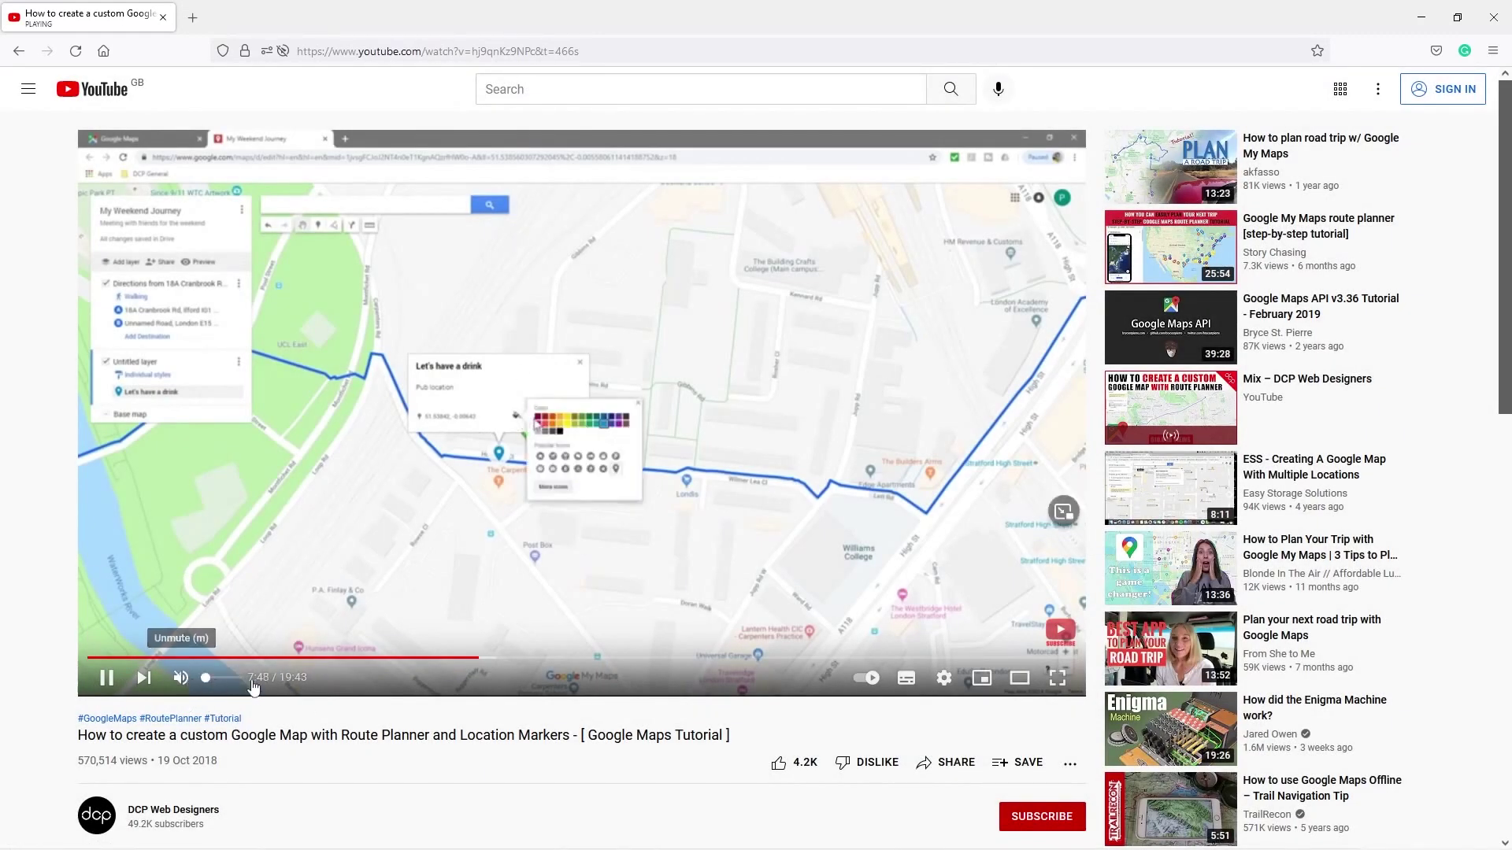
right_click(788, 358)
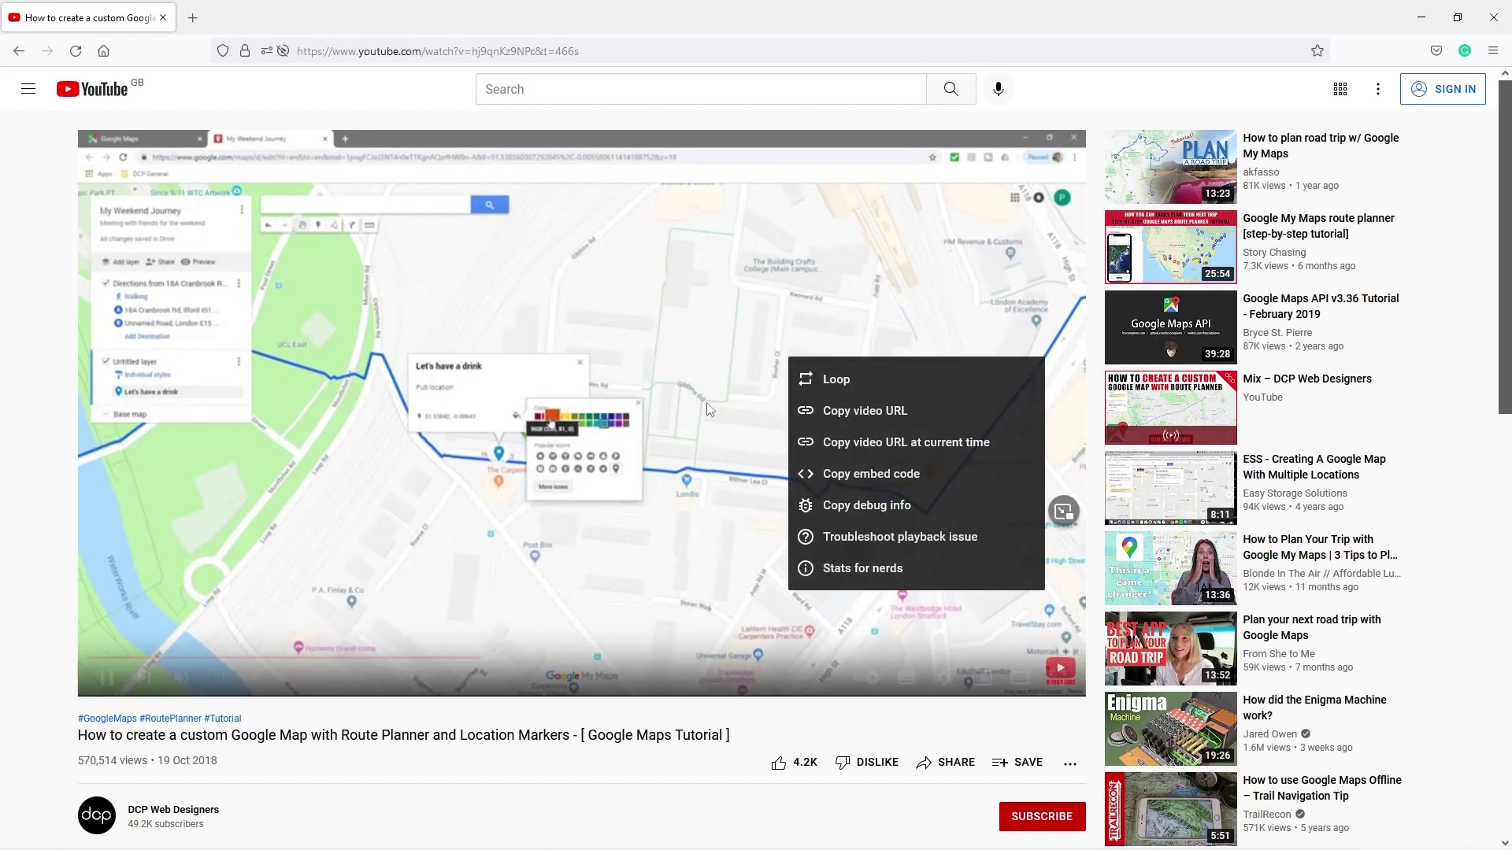
right_click(647, 329)
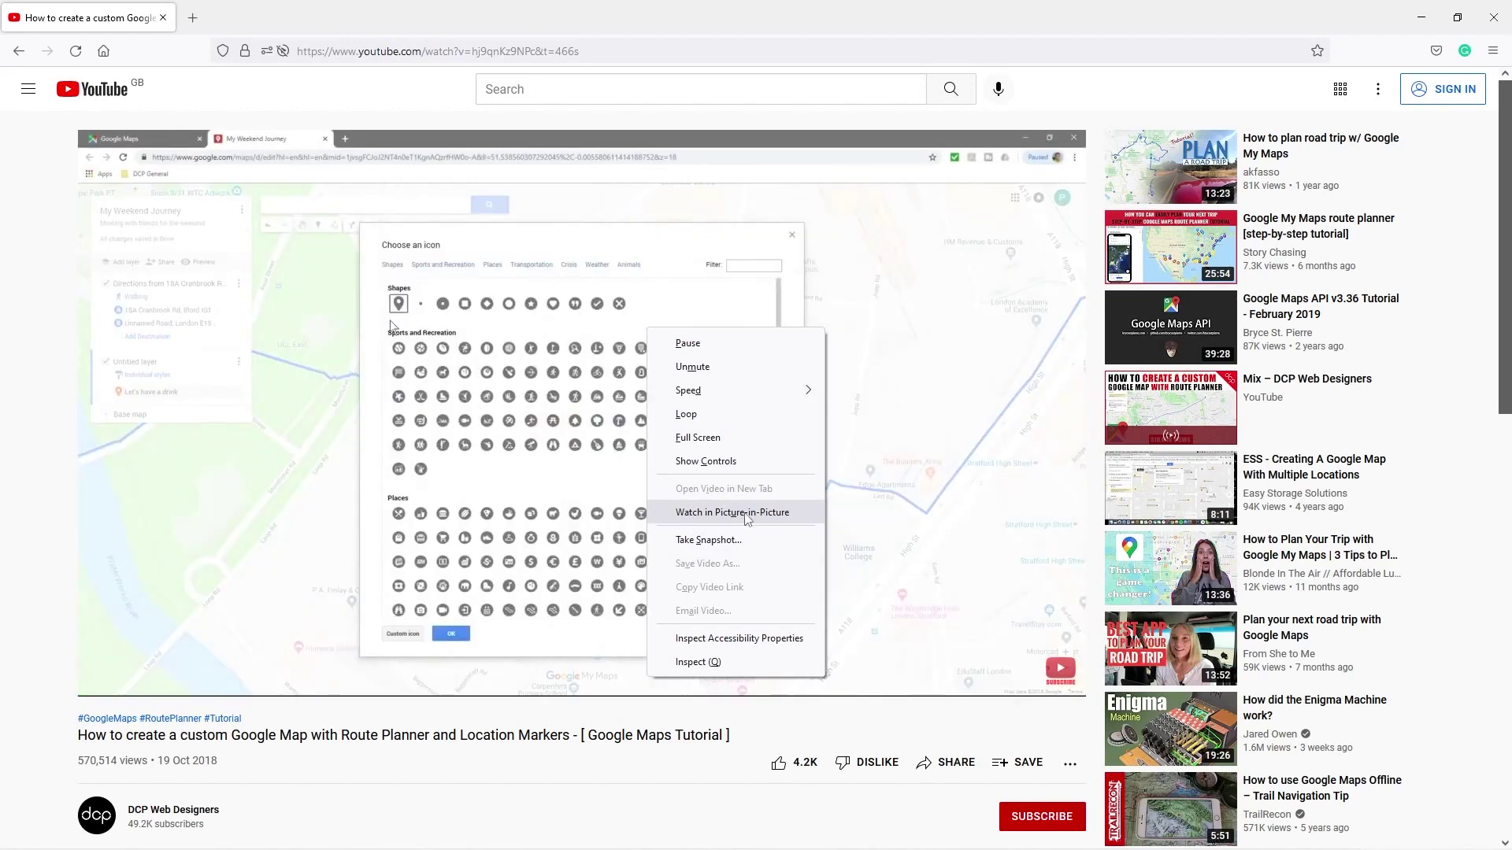
left_click(747, 516)
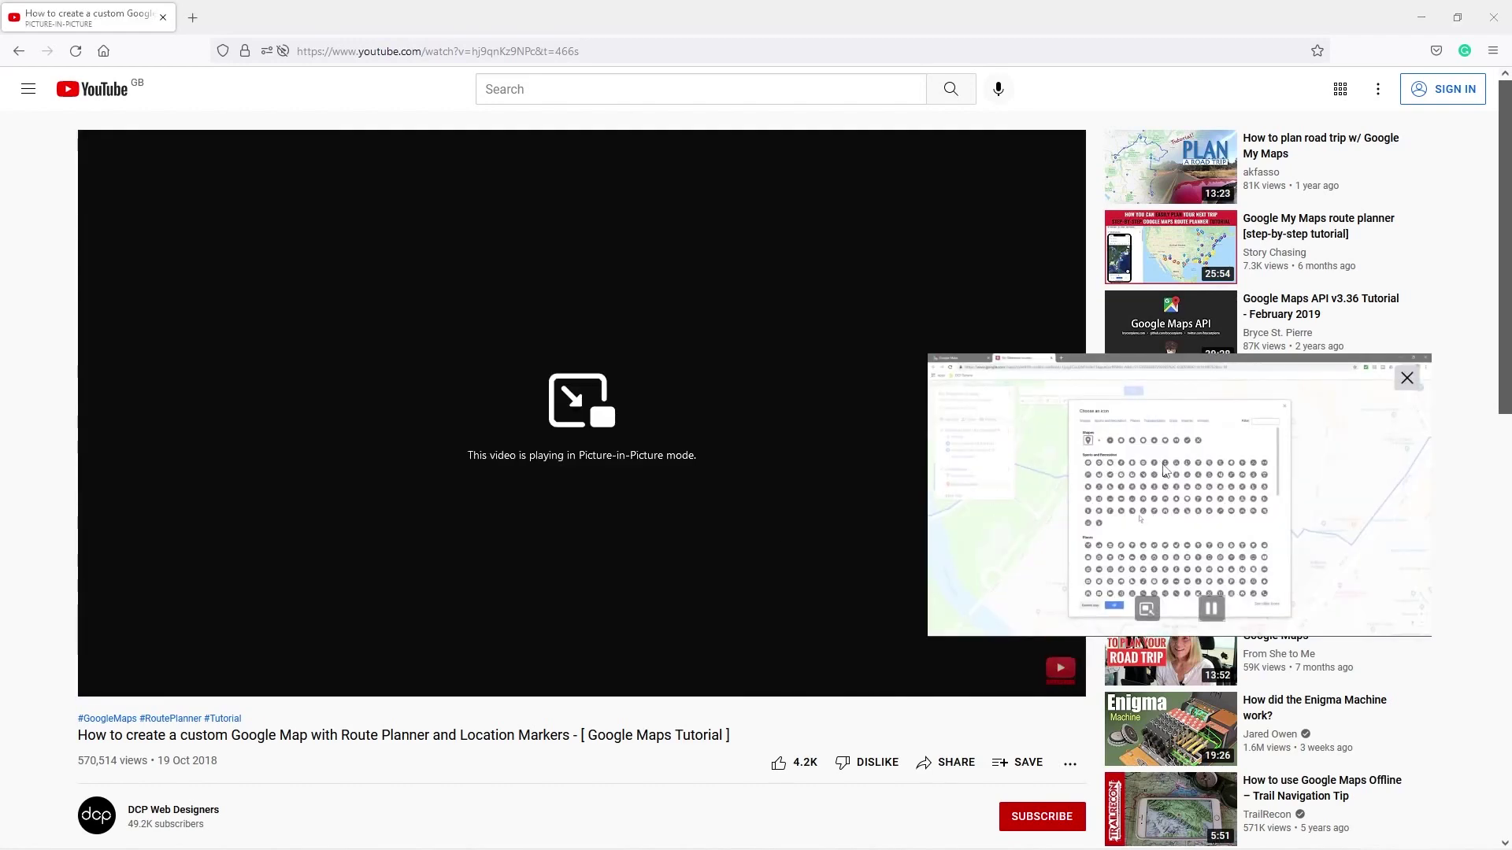
Minimise Firefox, then reposition and enlarge the floating picture-in-picture video.
left_click(1421, 17)
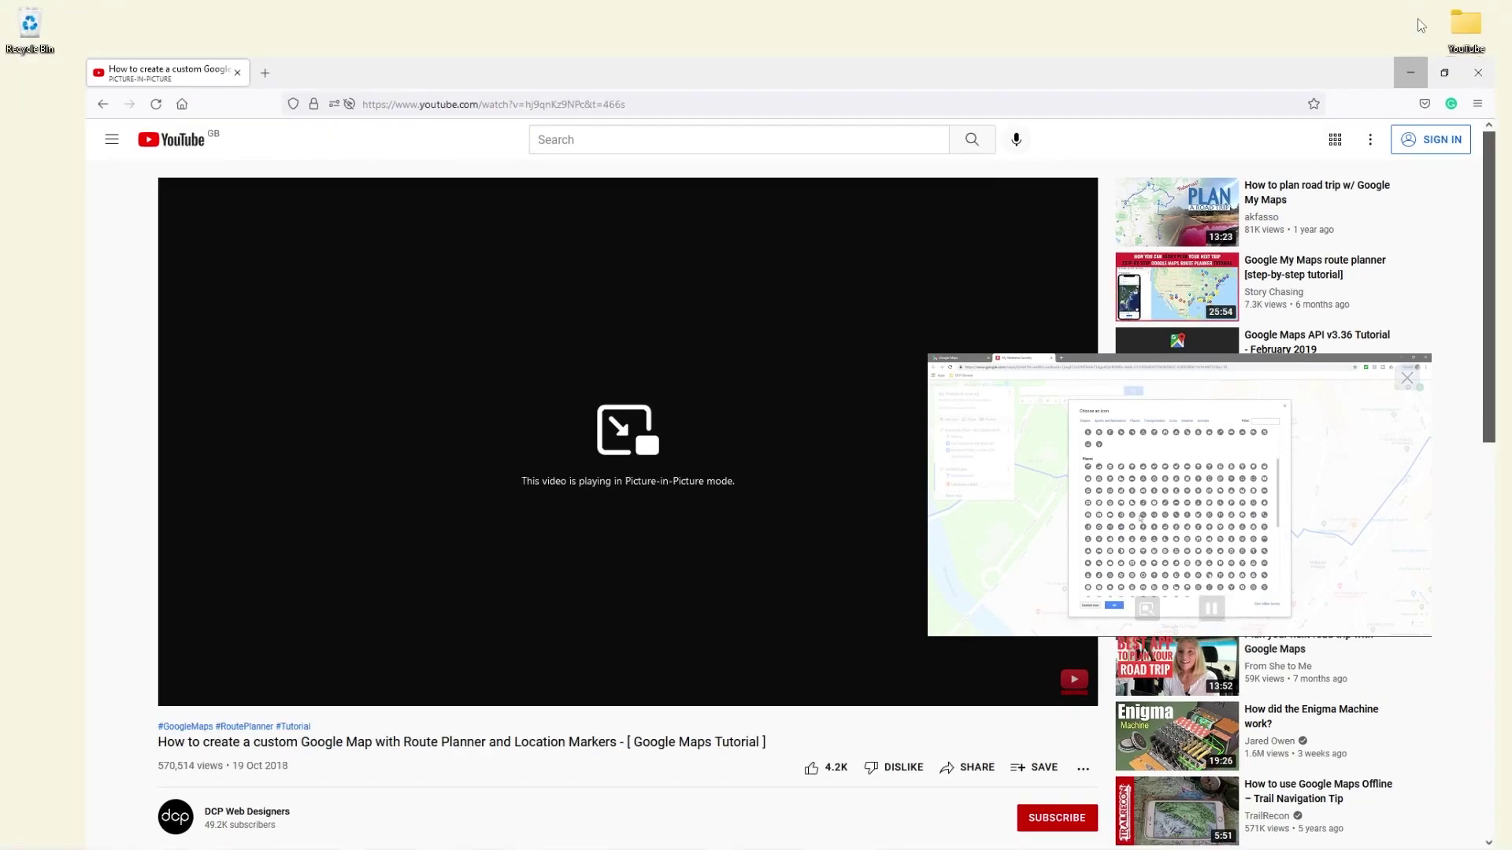
left_click_drag(1187, 457, 1145, 527)
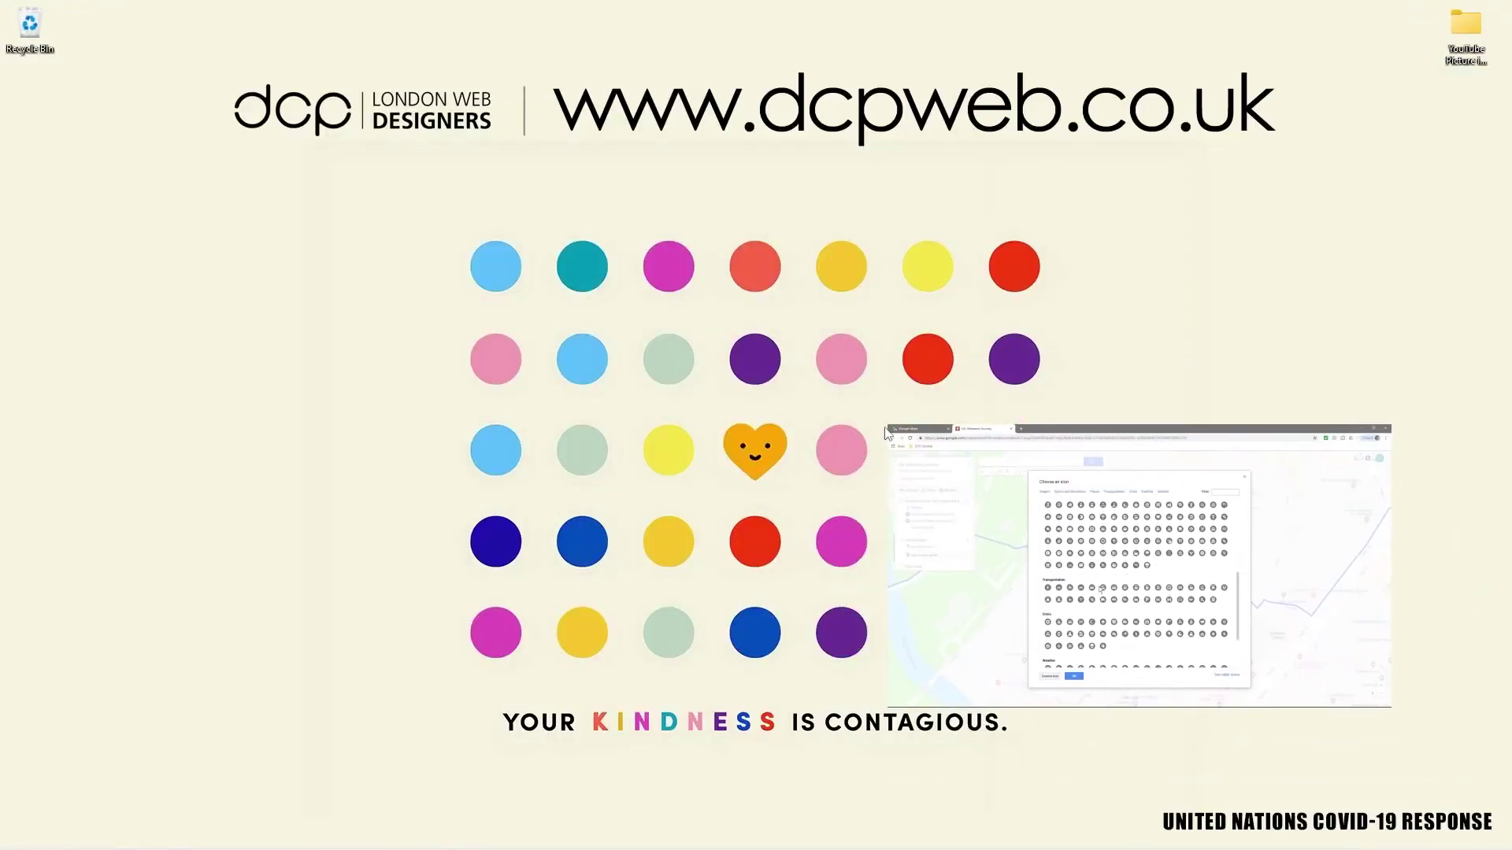
left_click_drag(883, 424, 149, 394)
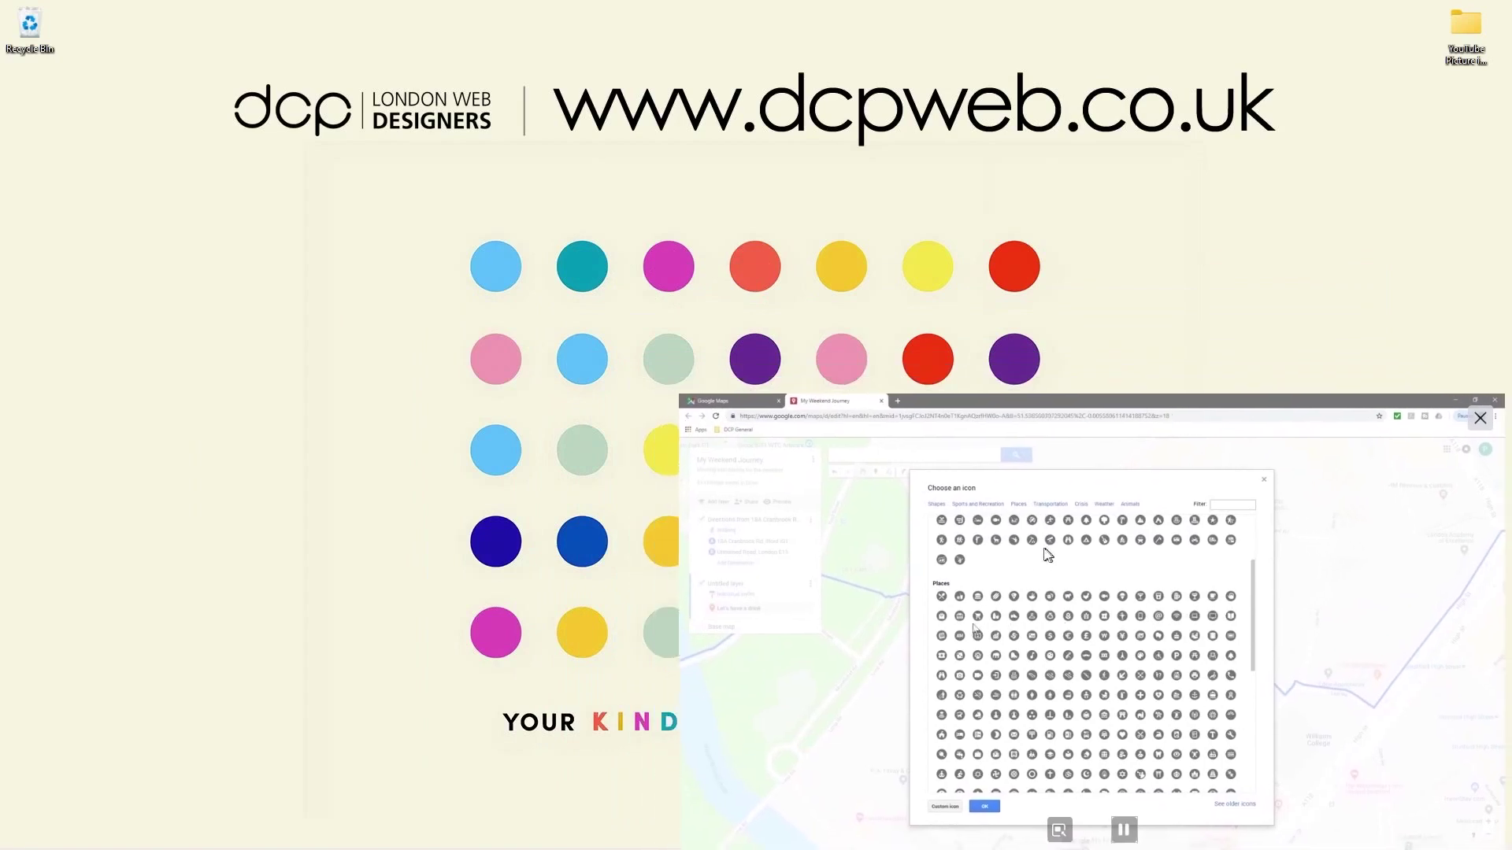
Open a blank Word document, shrink the floating video, and send it back to Firefox.
key("super")
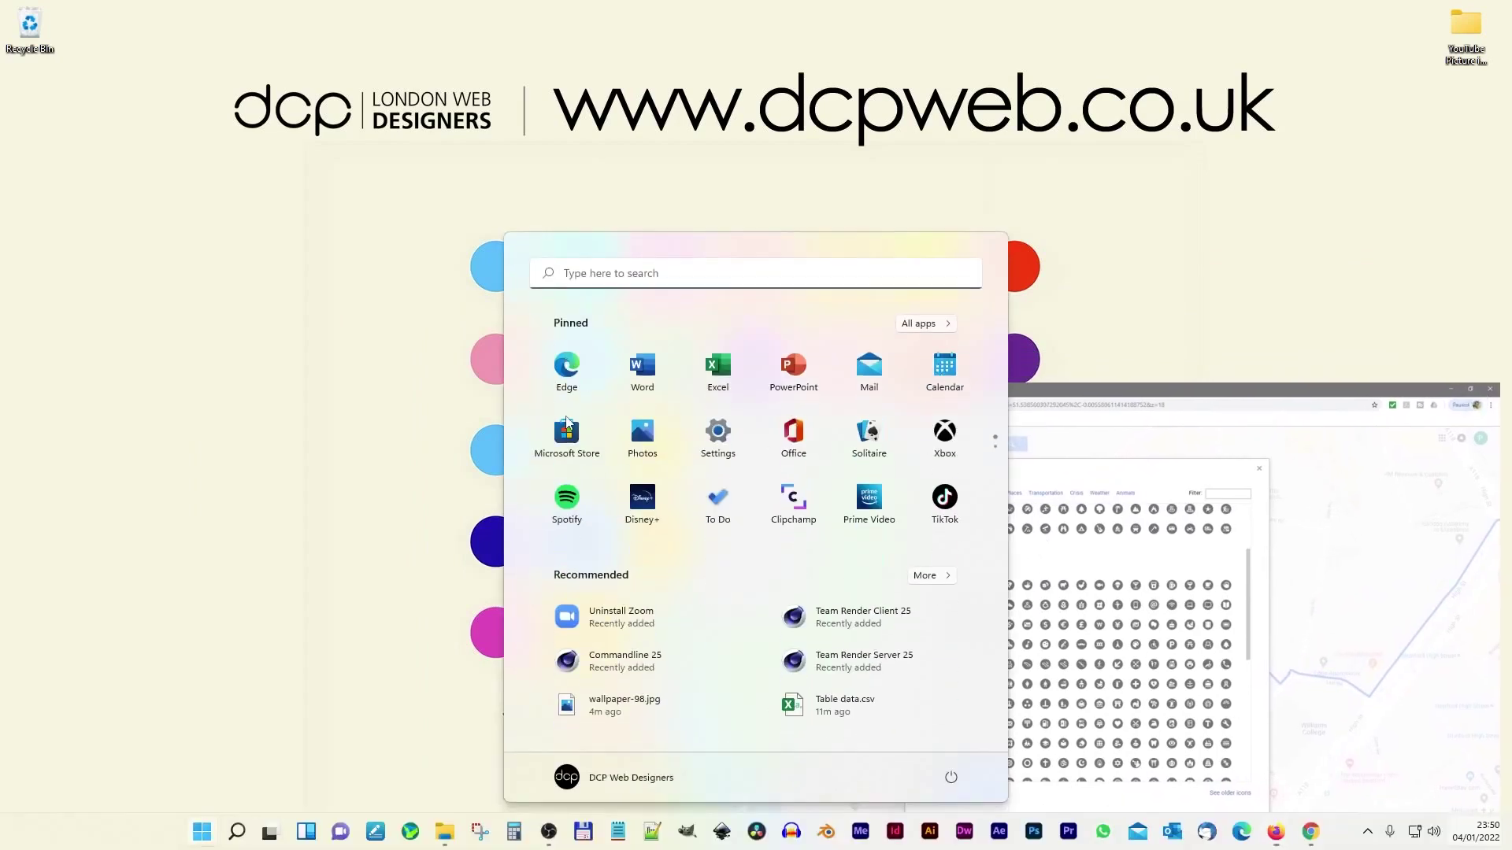
left_click(643, 370)
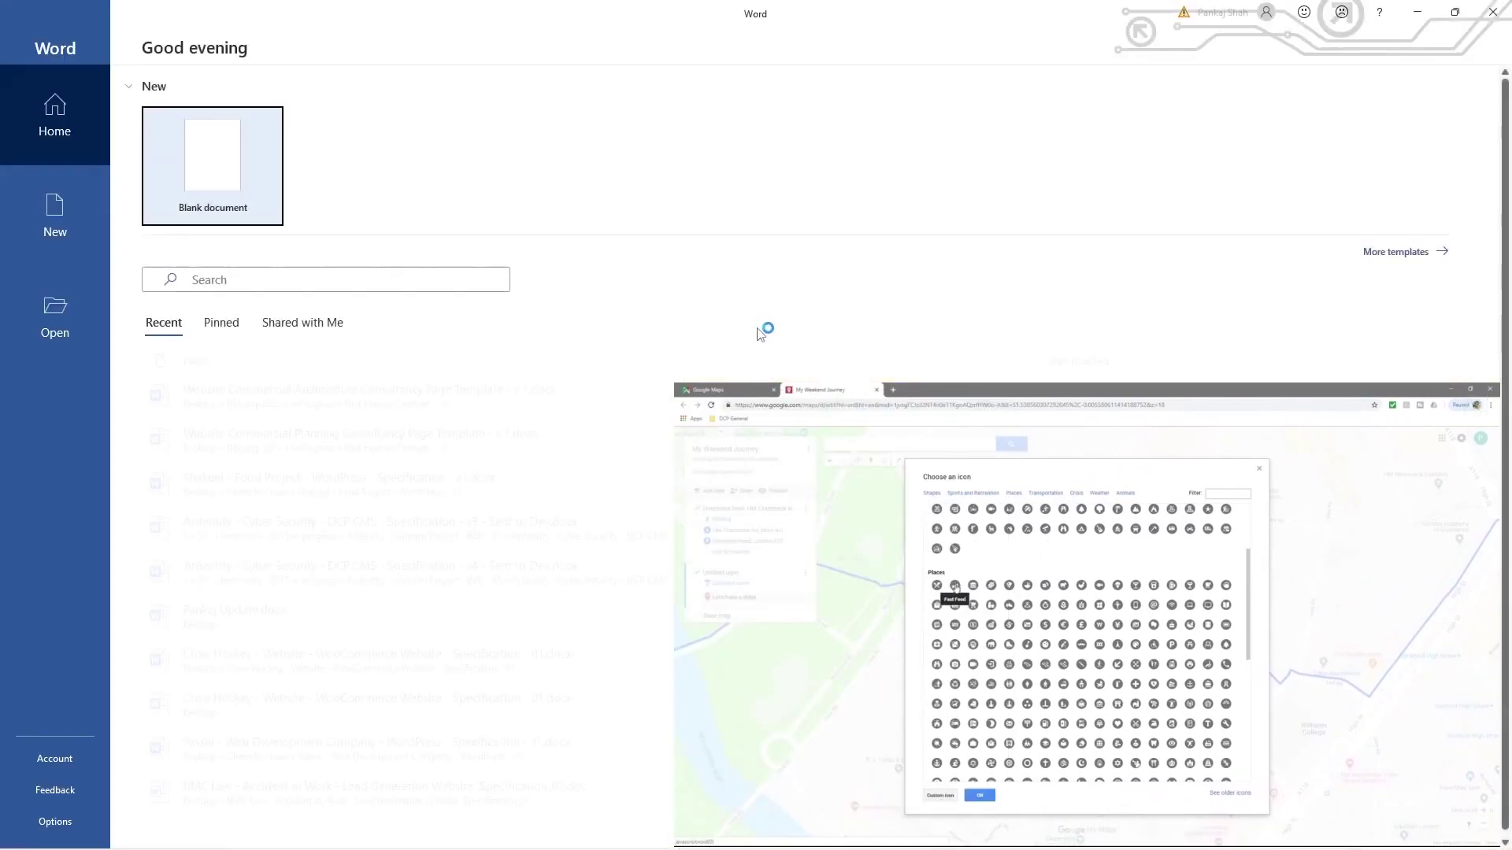
left_click(204, 150)
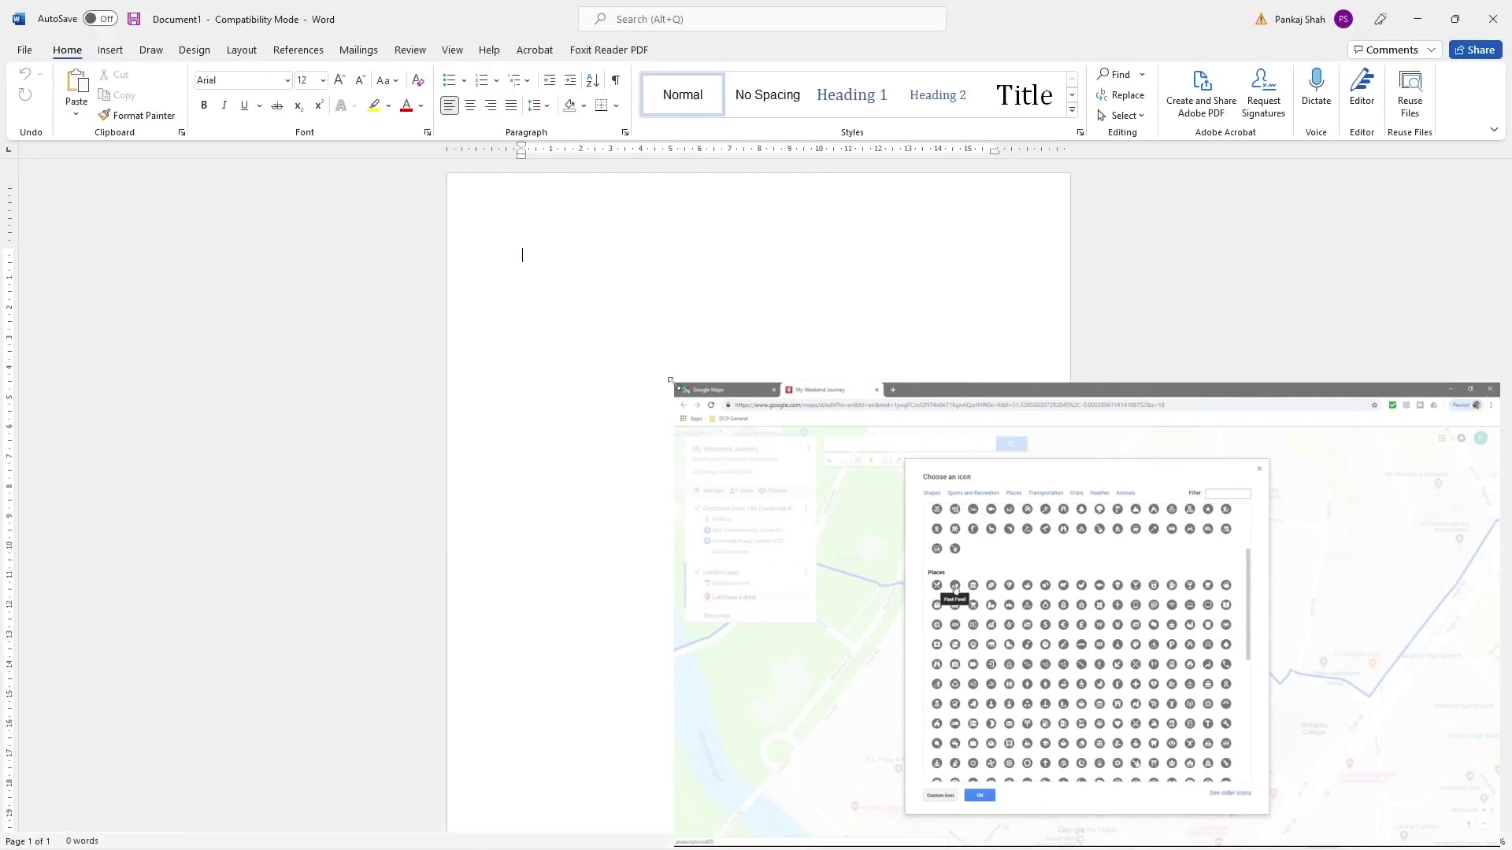
left_click_drag(675, 383, 1079, 523)
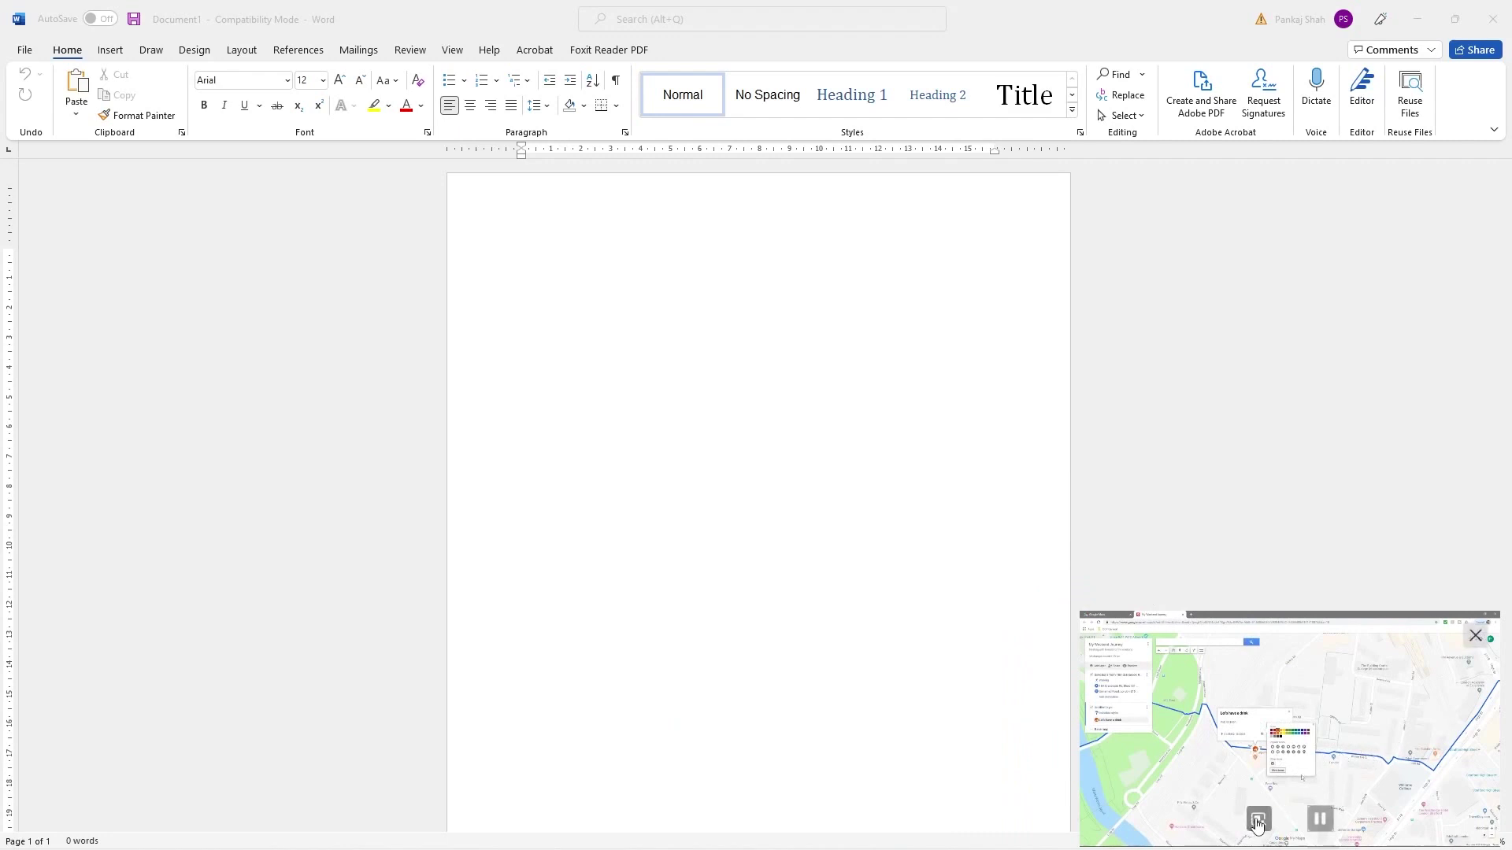
left_click(1257, 821)
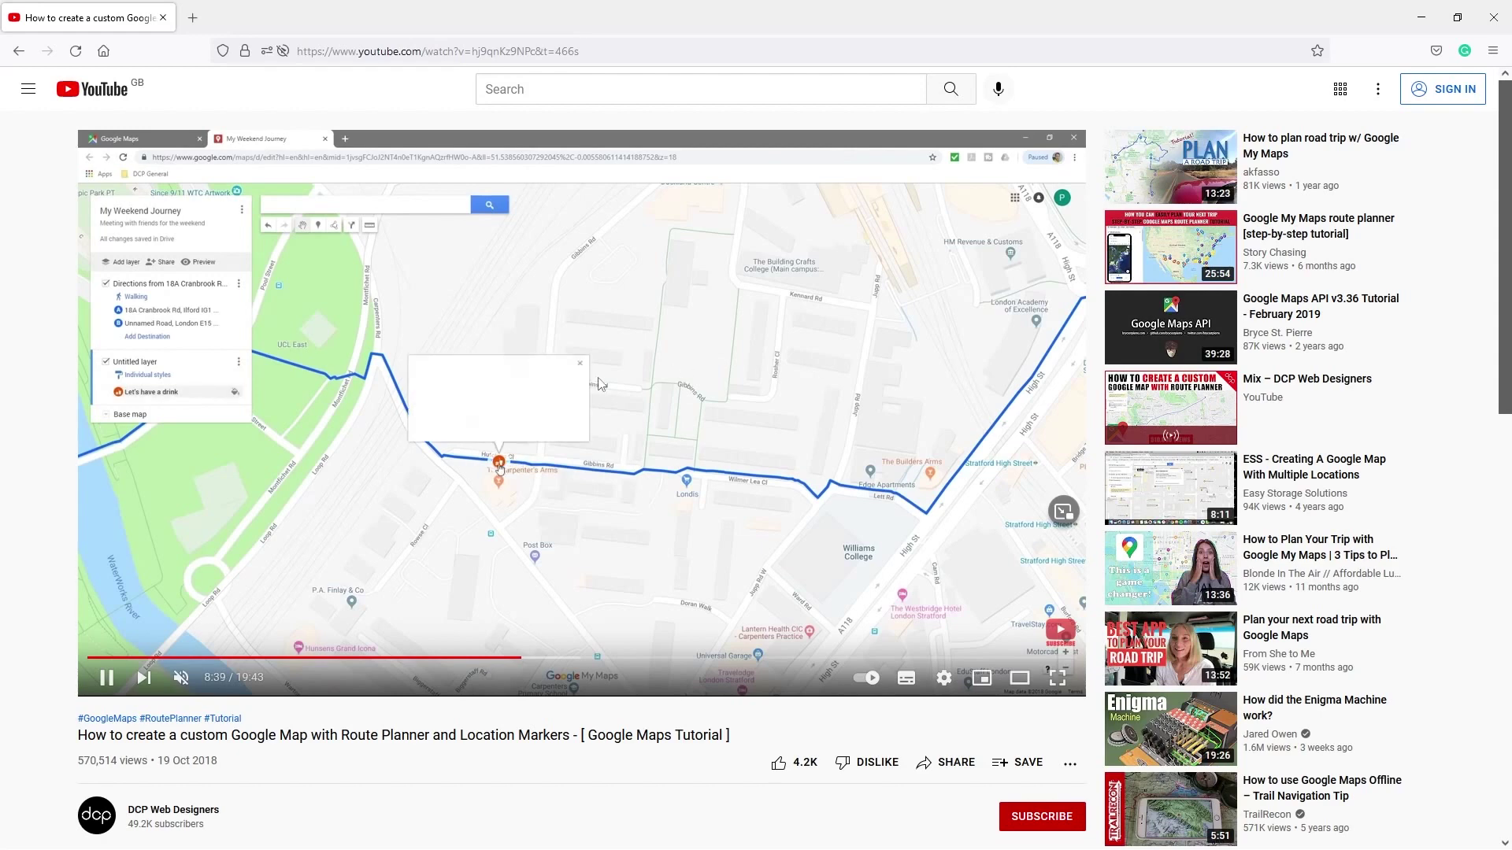
Copy the YouTube tutorial's web address, minimise Firefox, and launch Microsoft Edge.
key("ctrl+l")
key("ctrl+c")
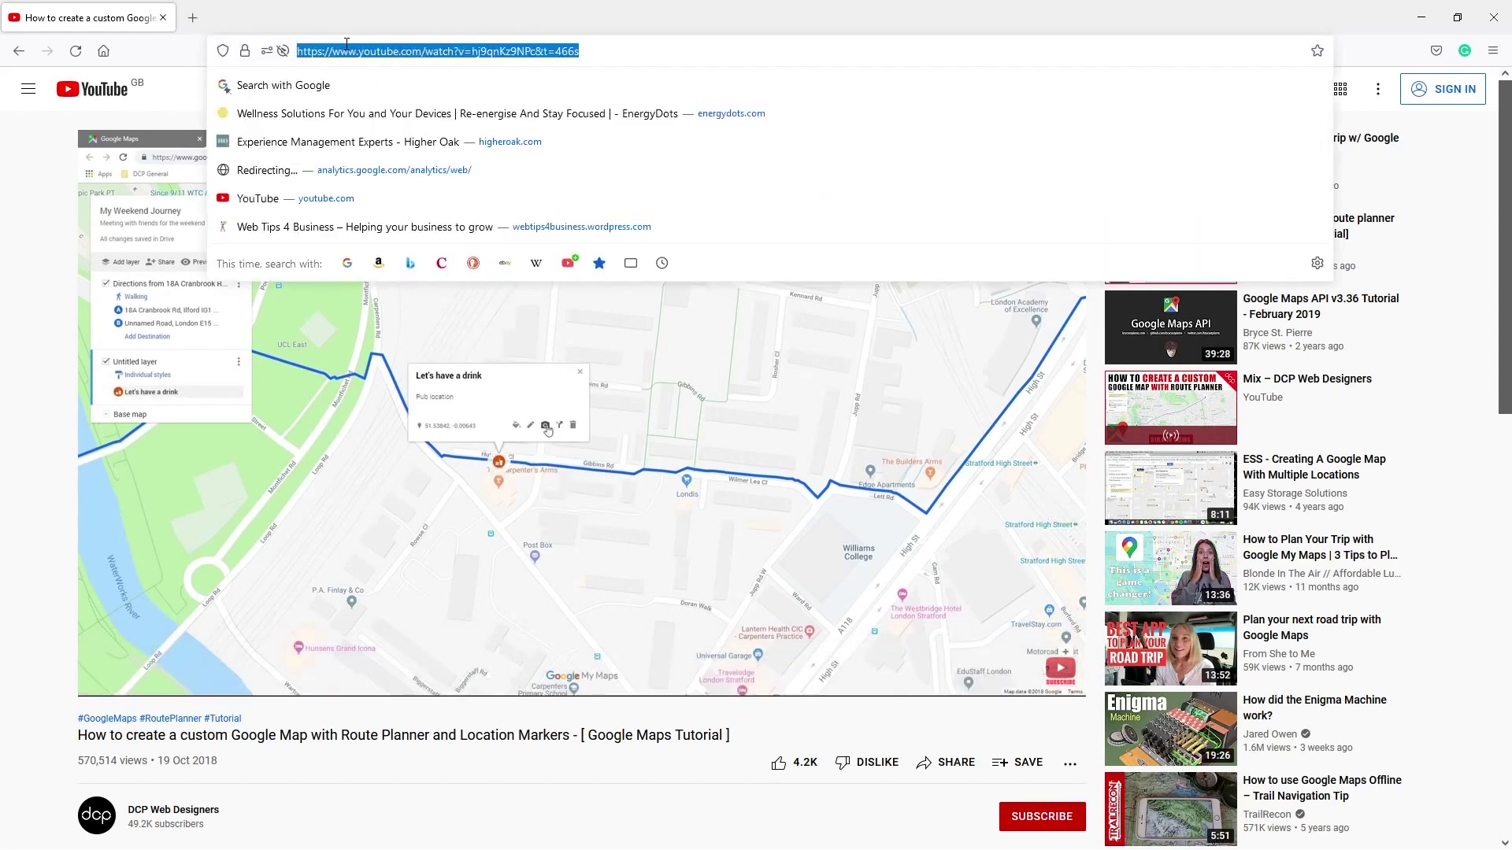
key("Escape")
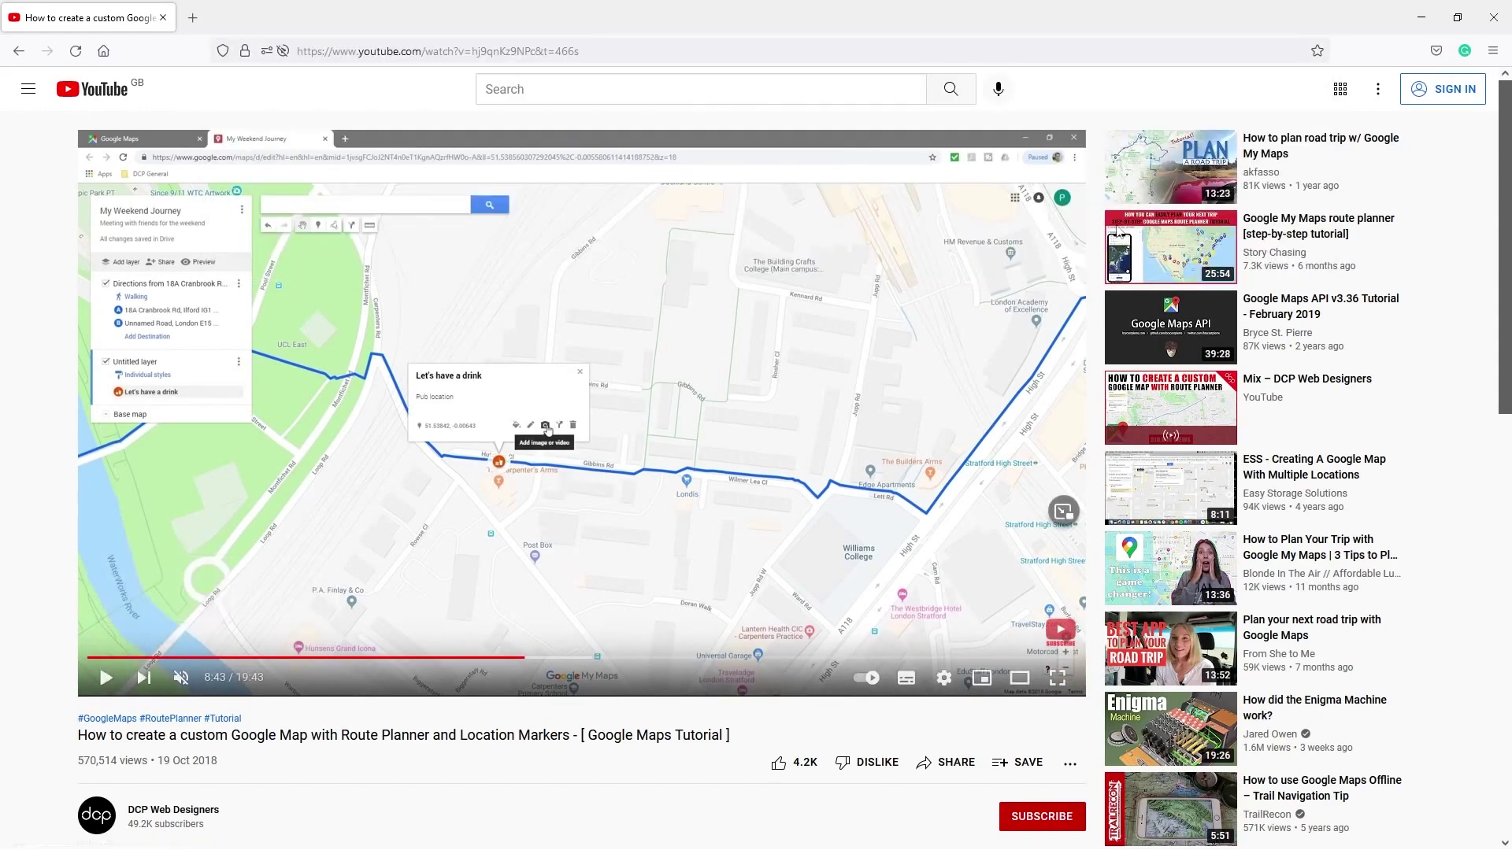
left_click(1421, 17)
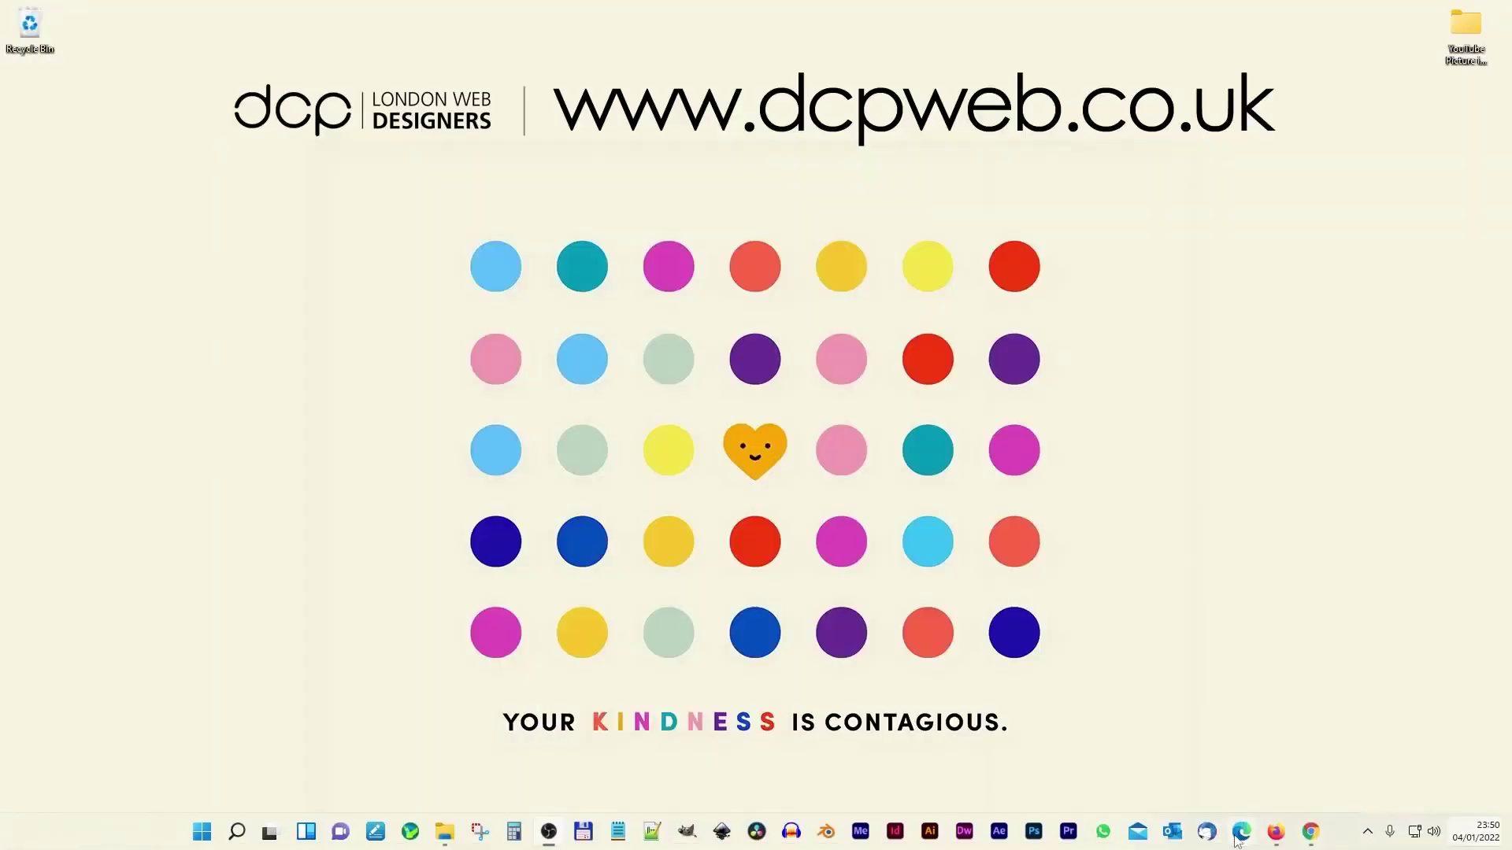
left_click(1242, 833)
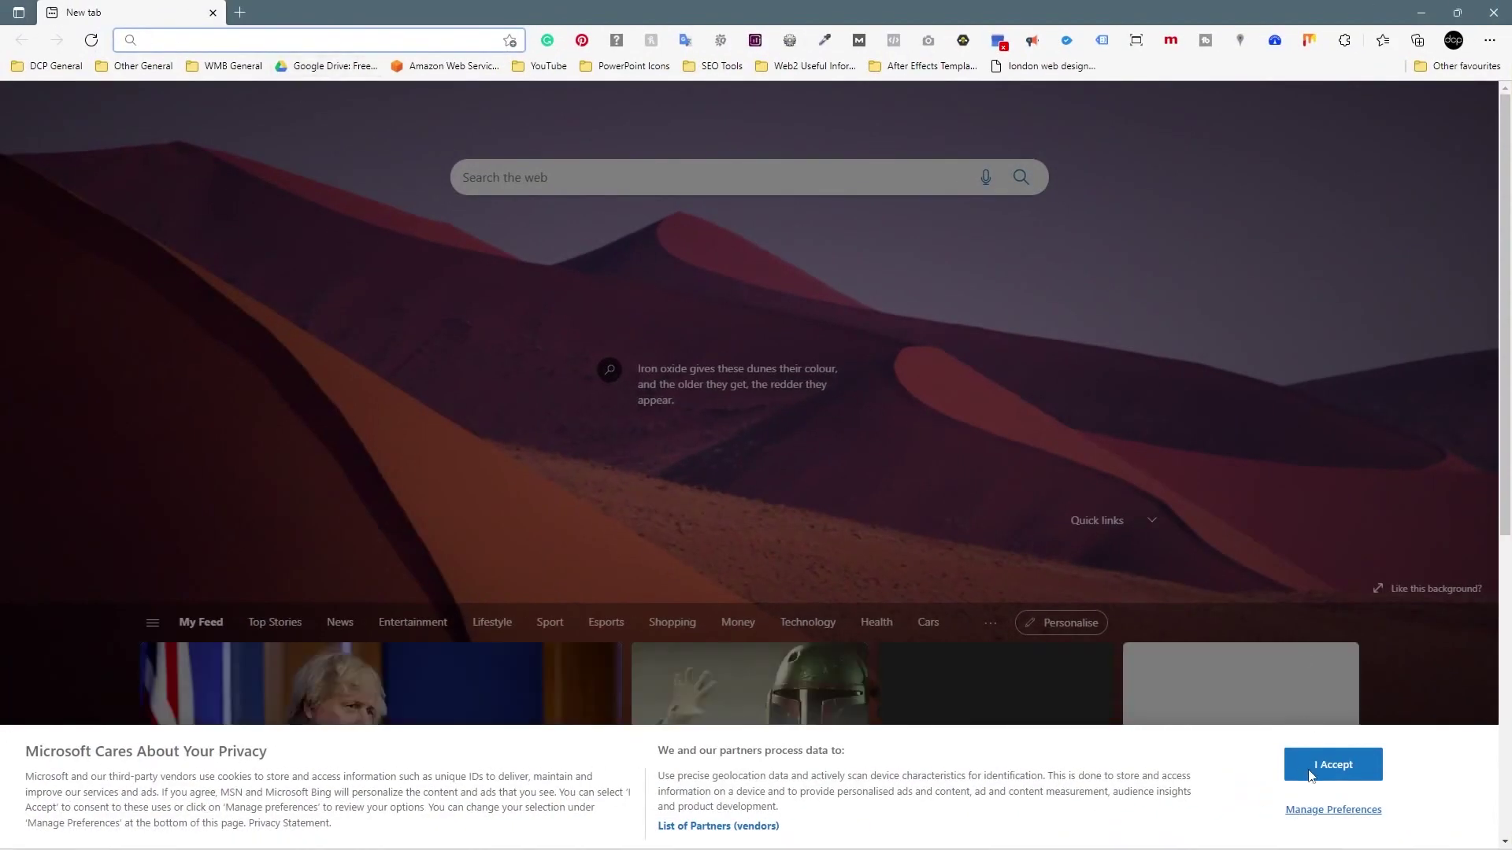
Accept Edge's privacy notice and load the copied YouTube tutorial address in the new tab.
left_click(1332, 765)
left_click(297, 40)
key("ctrl+v")
key("Return")
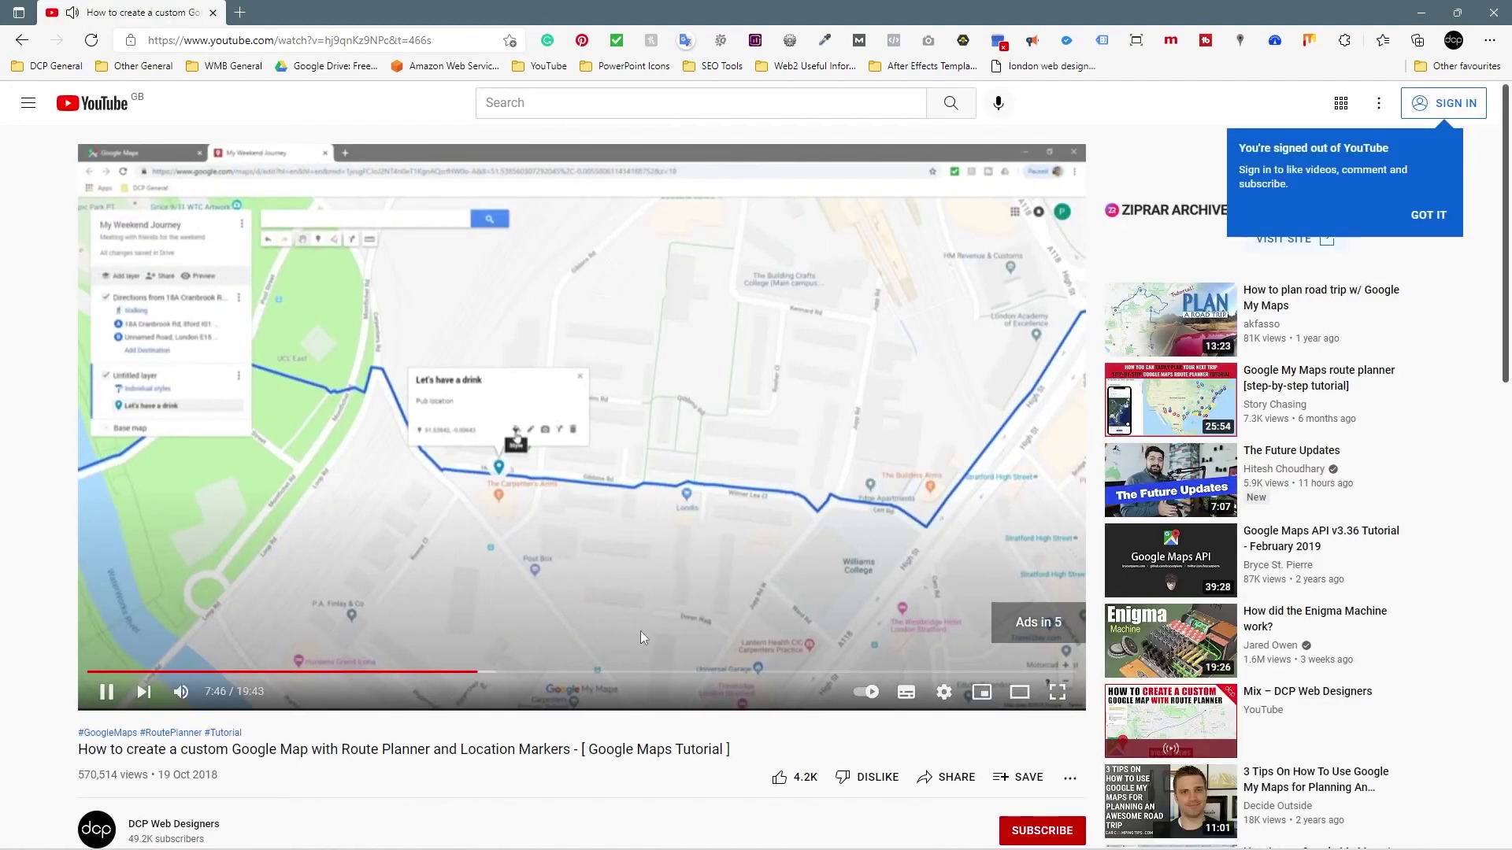
Pause the tutorial and pop it out into Edge's floating picture-in-picture window.
left_click(106, 691)
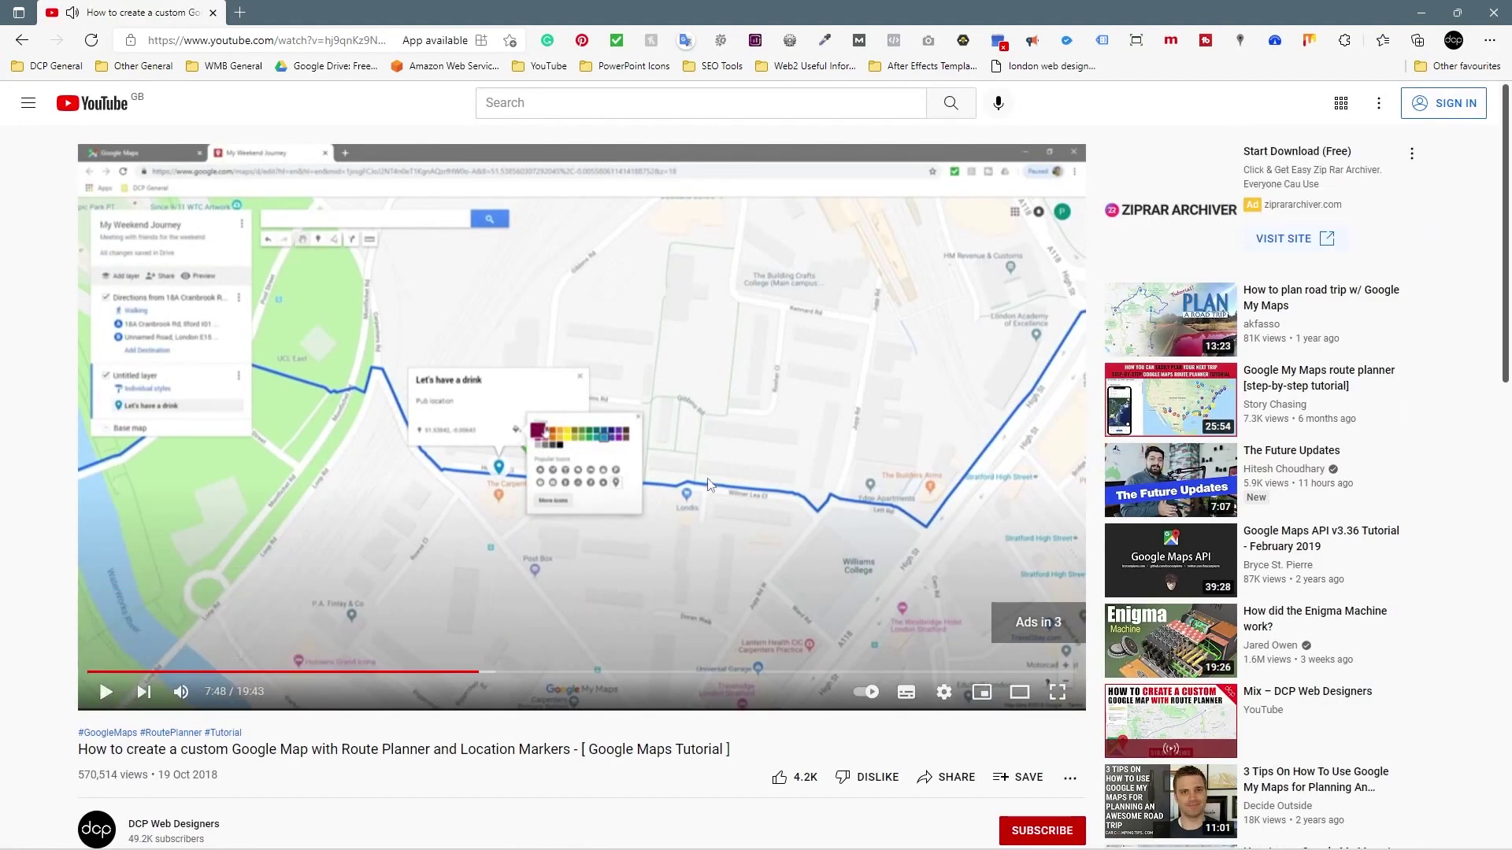
right_click(701, 427)
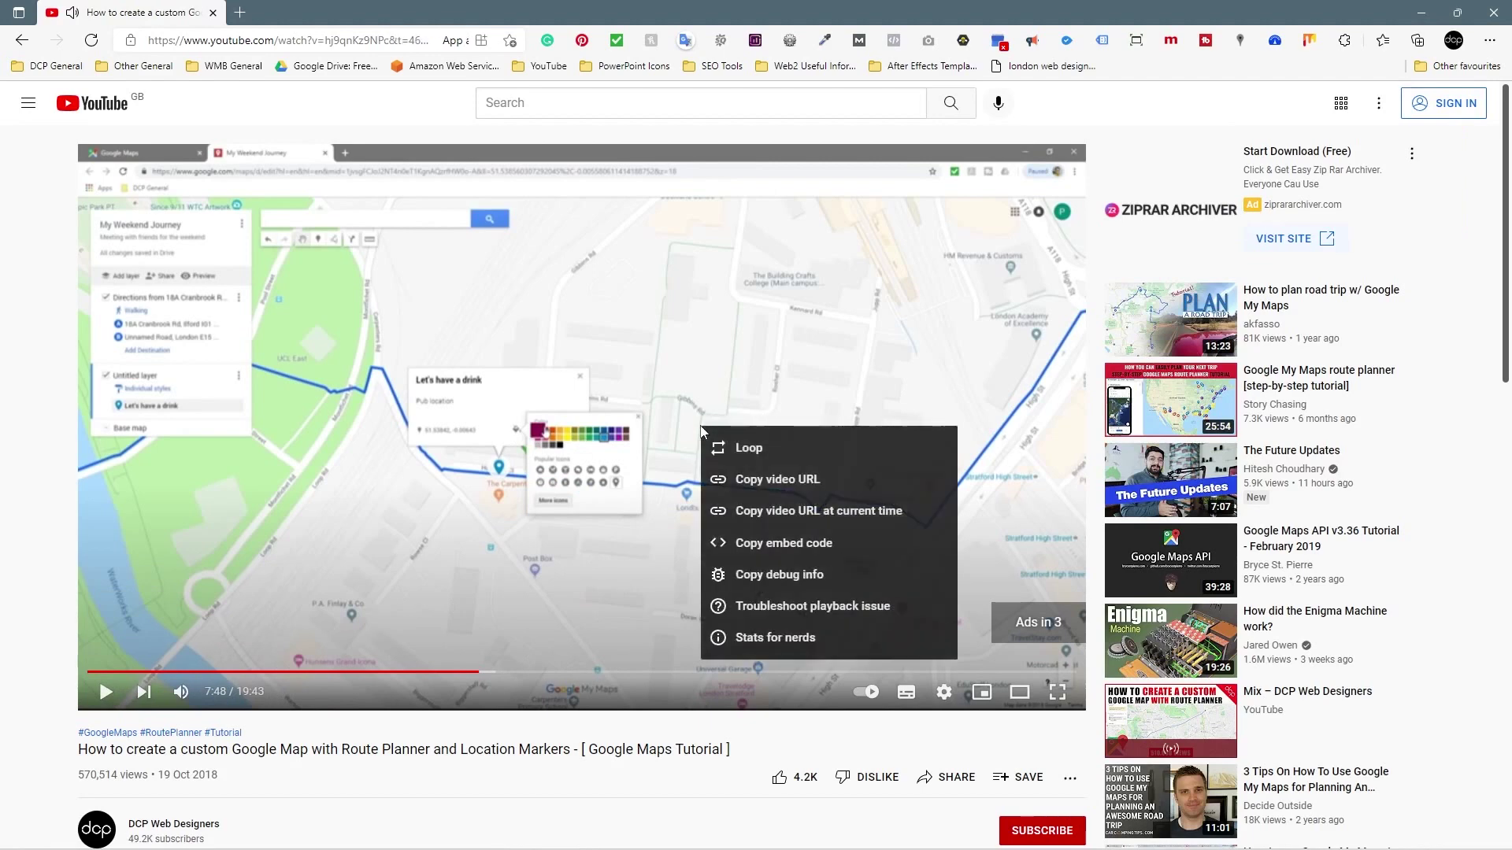
right_click(613, 368)
left_click(683, 505)
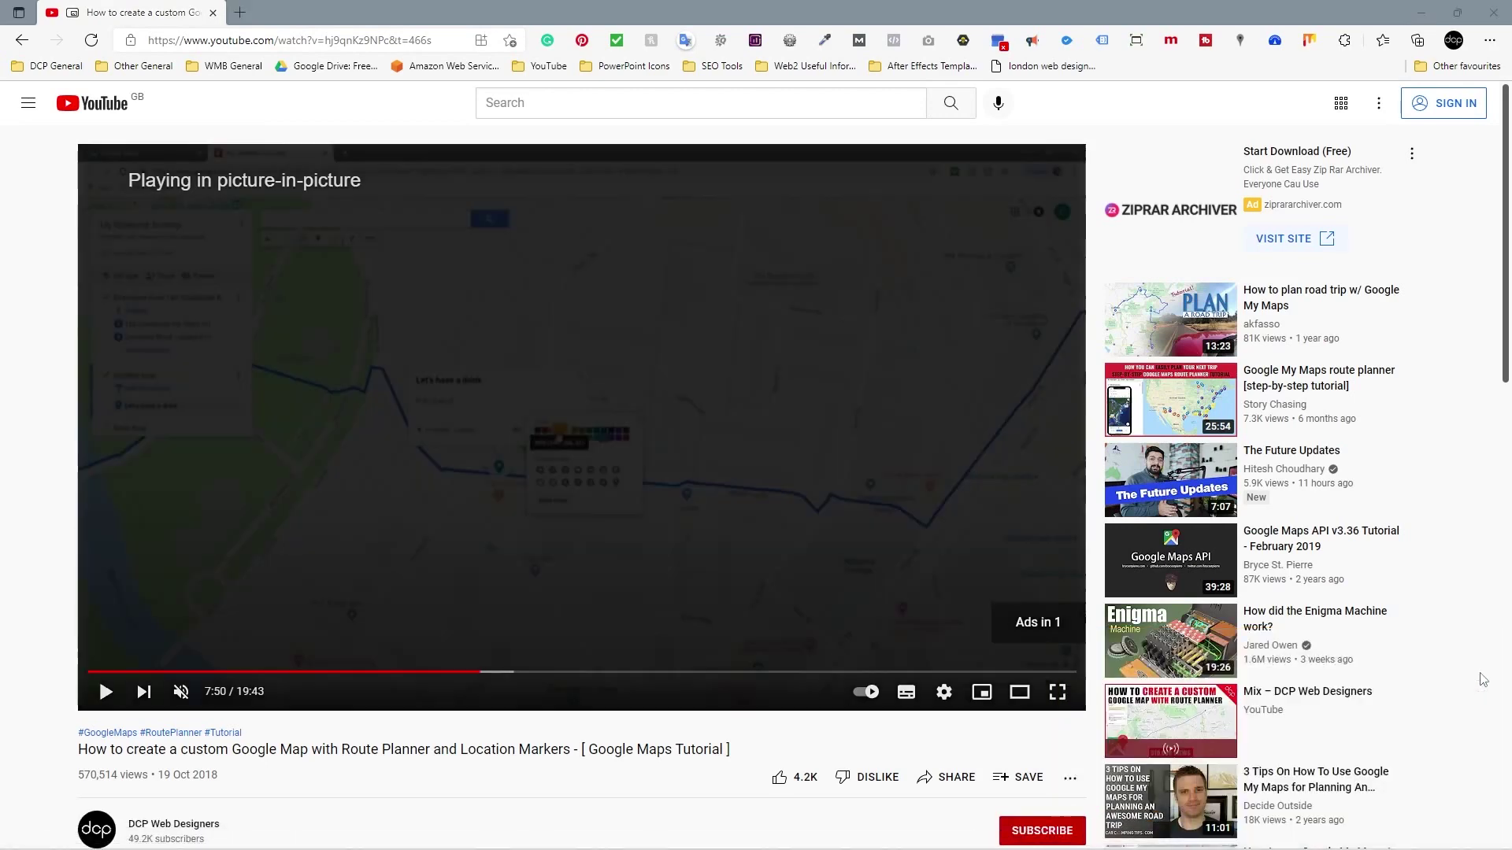
Close the floating window so the tutorial returns to Edge's page, paused at 7:50.
left_click(1479, 677)
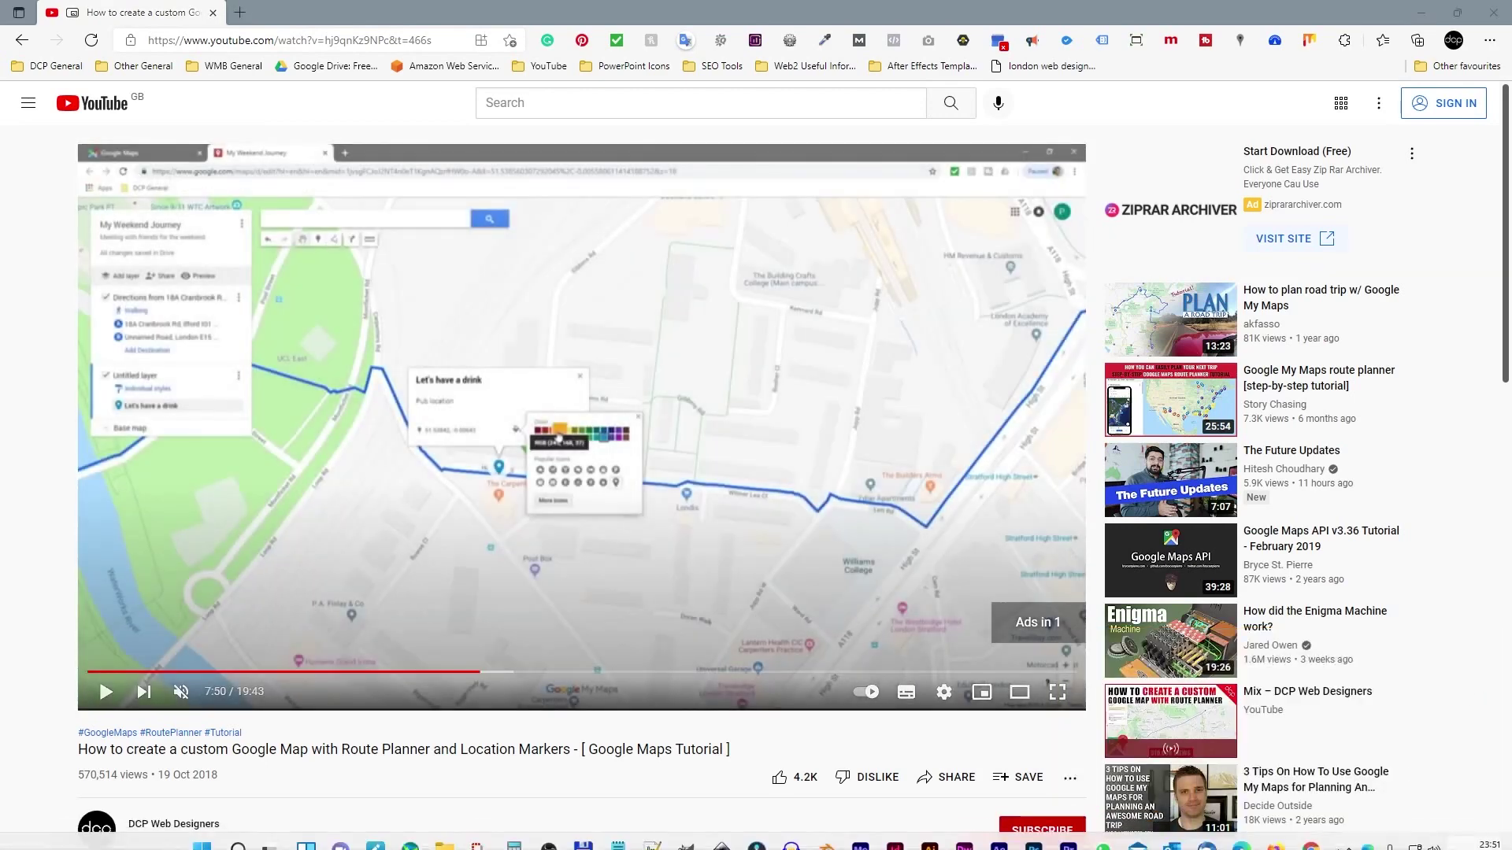
mouse_move(1313, 832)
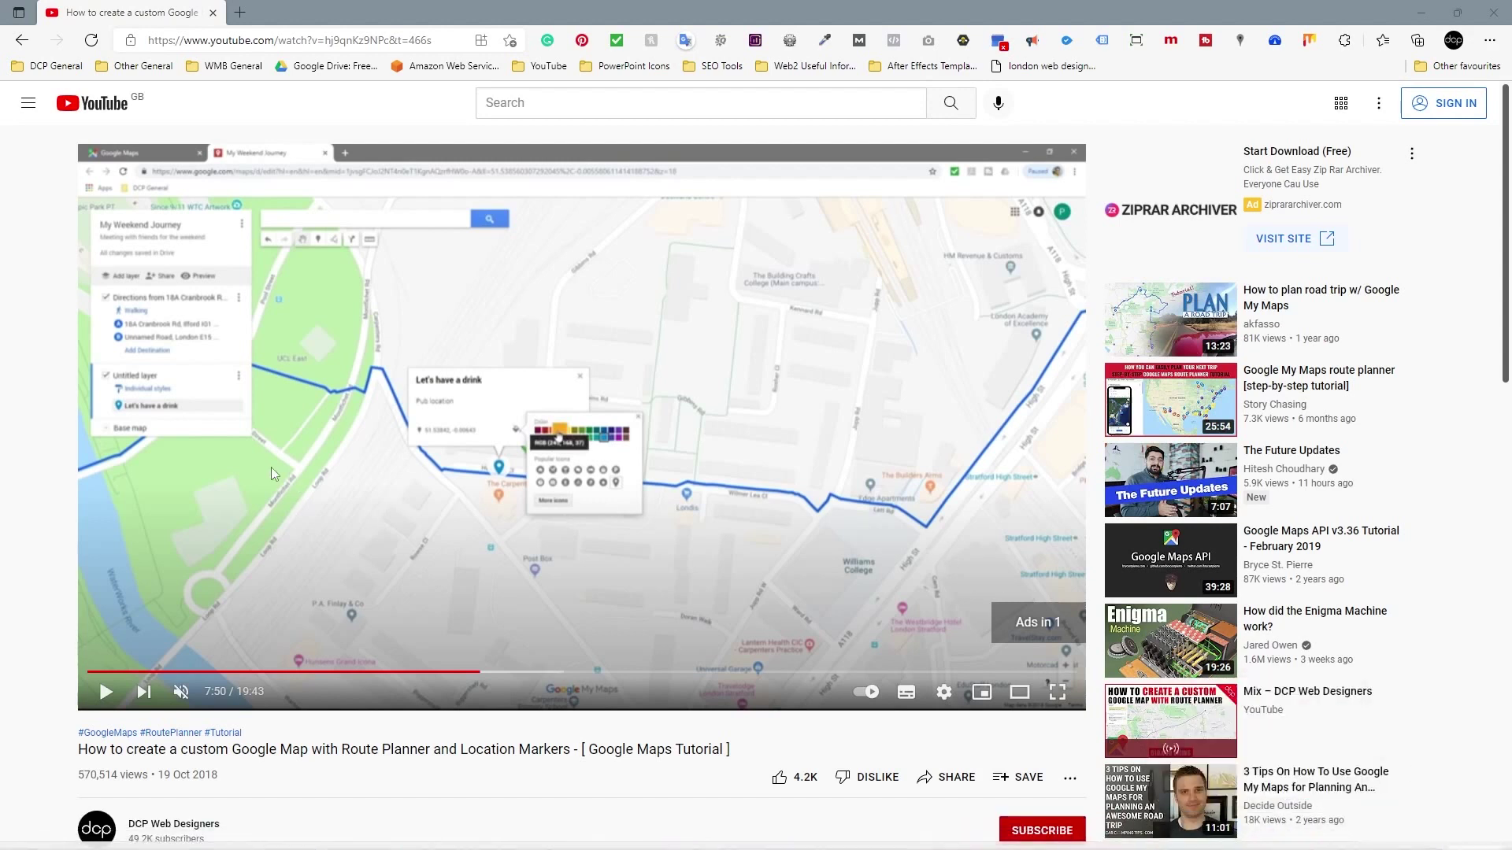
left_click(49, 452)
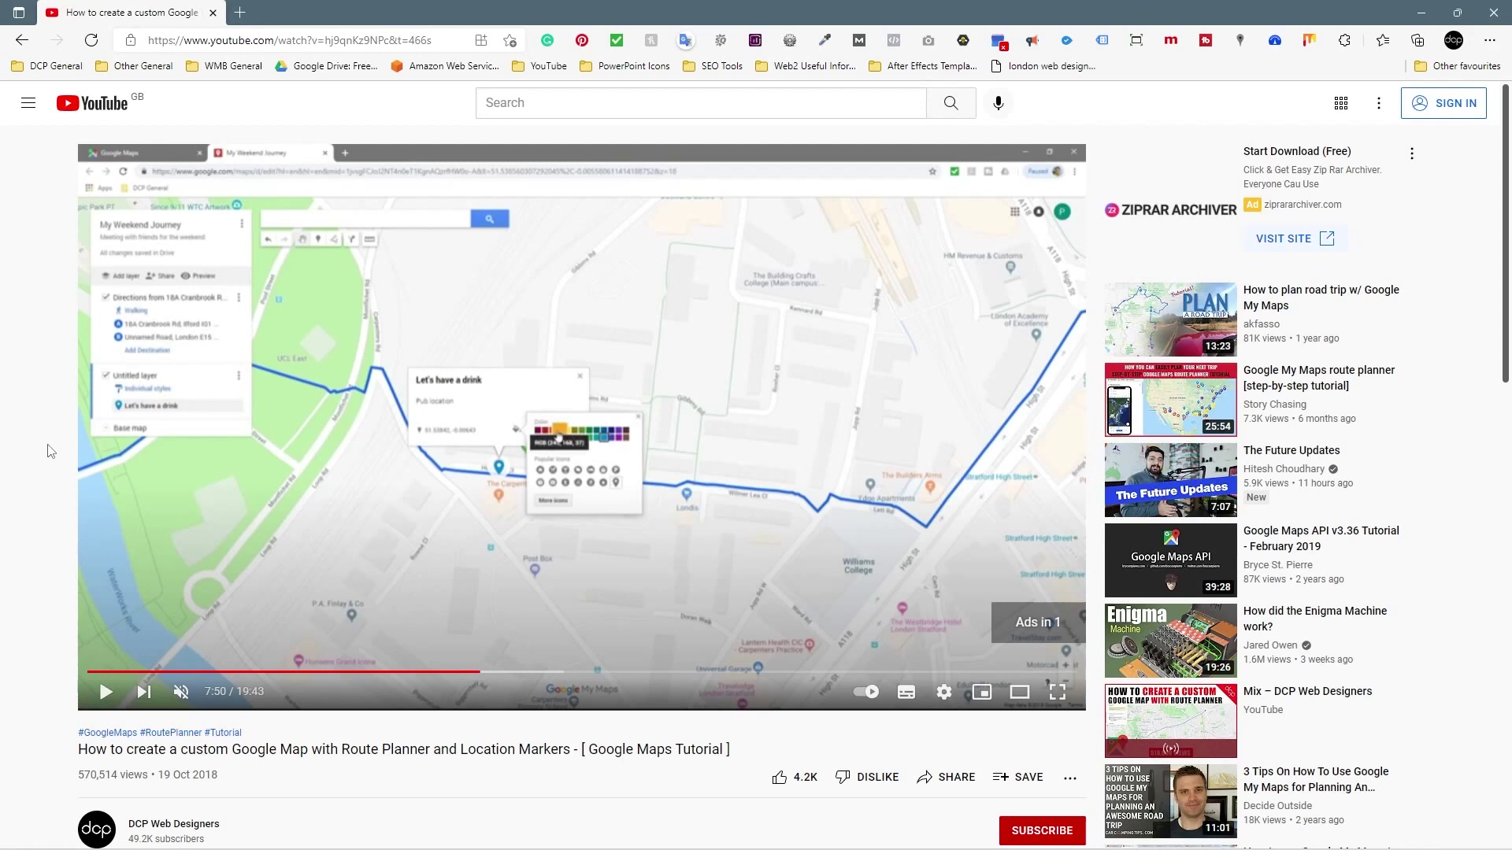